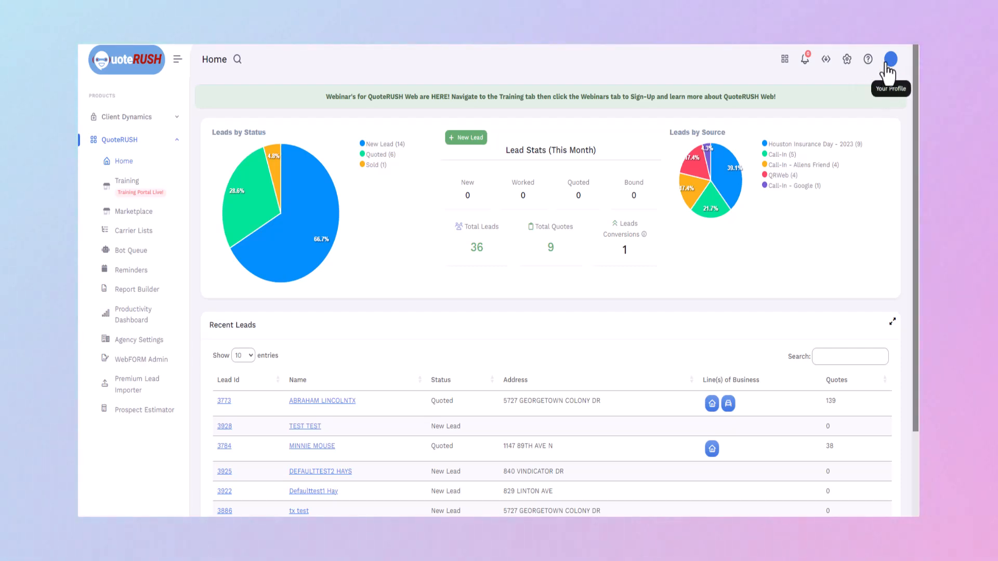
Open your profile settings and look over the password, password confirmation and multifactor notification fields
click(887, 61)
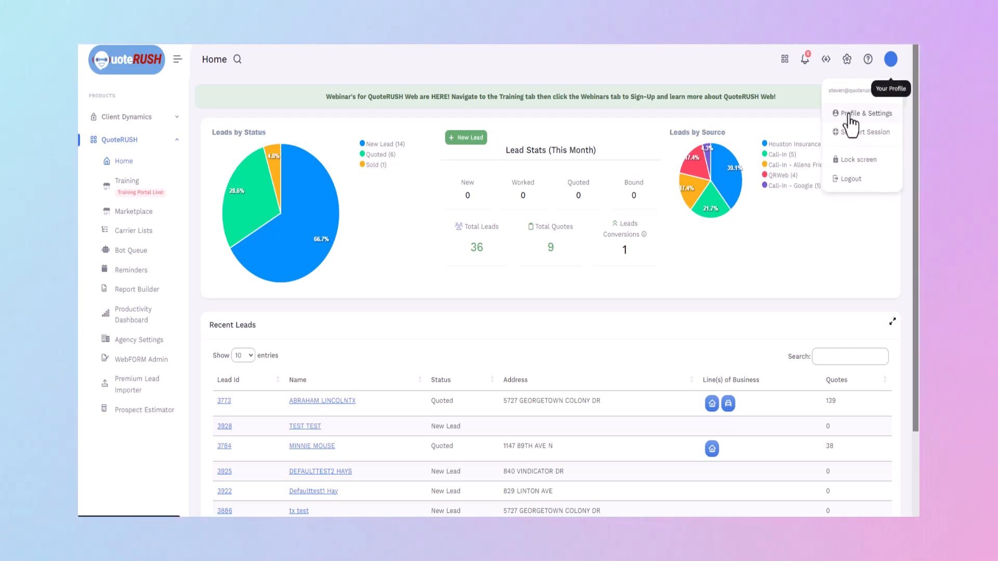
click(851, 114)
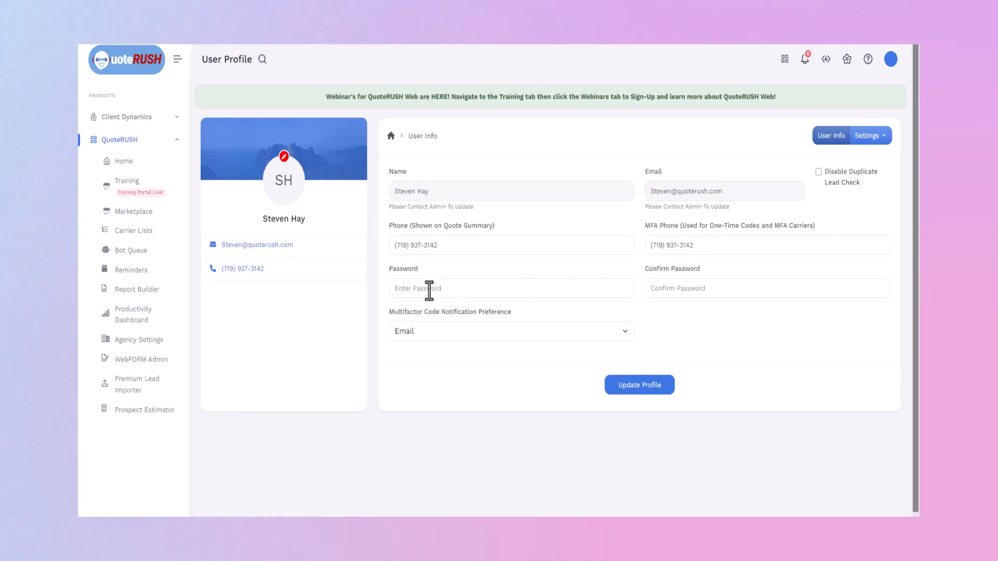
click(410, 289)
click(696, 288)
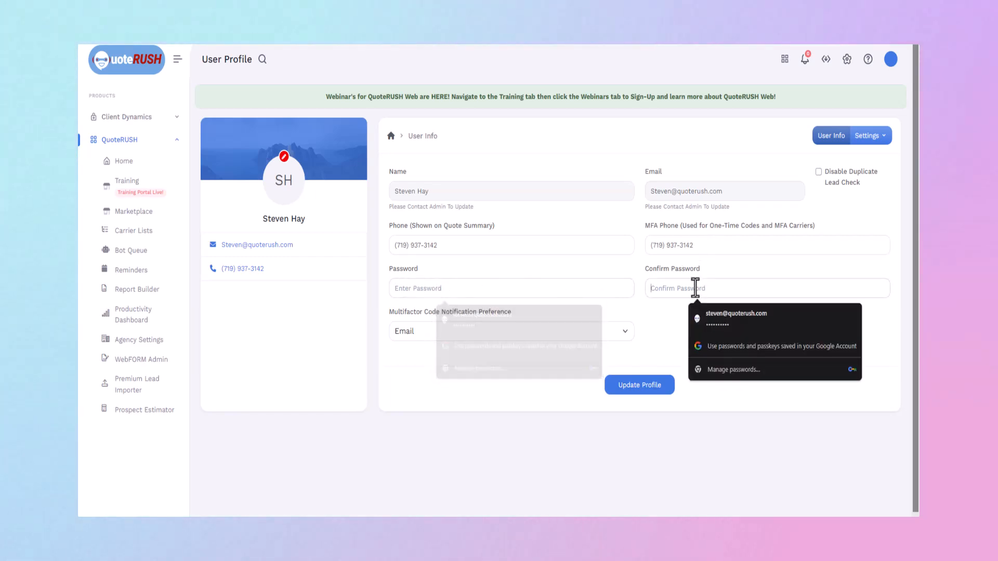
click(659, 331)
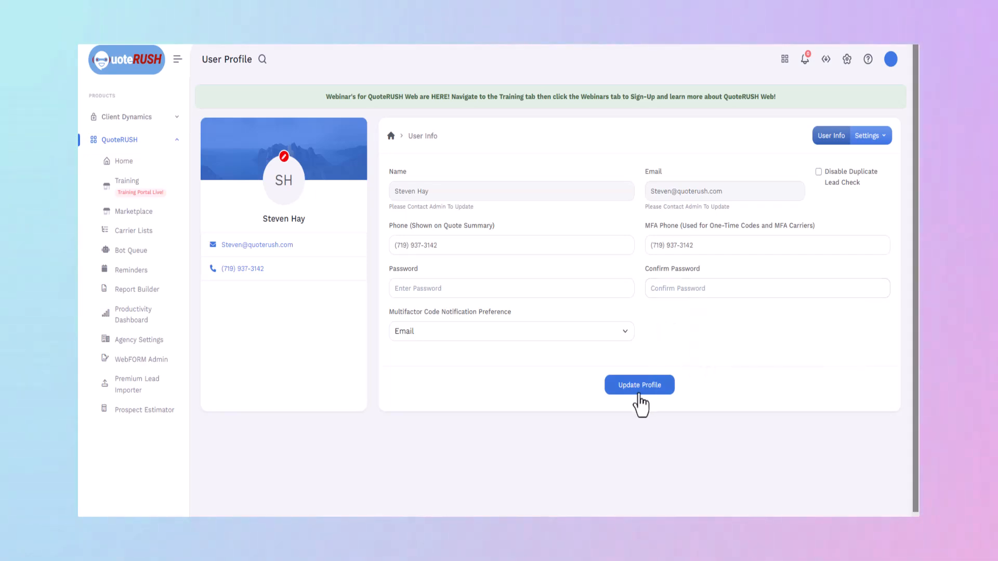
click(639, 389)
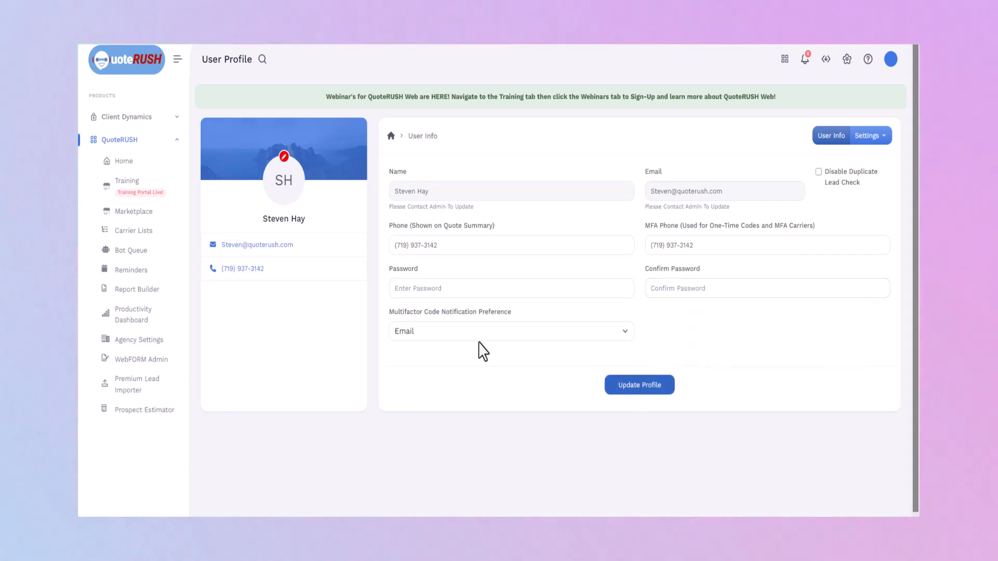
Return to the home dashboard and look through the Quick Tools from Leads down to Integrations
click(129, 166)
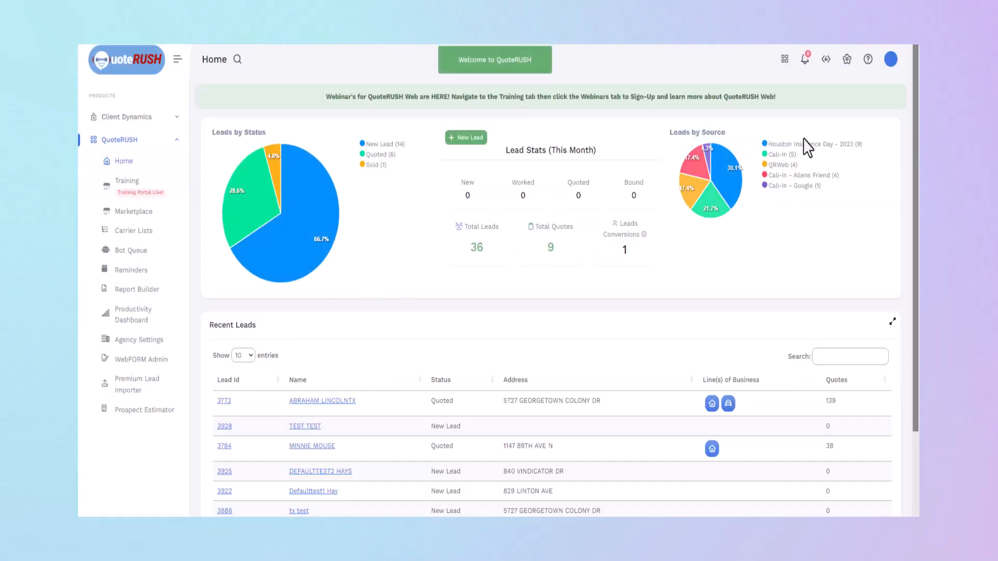
click(785, 62)
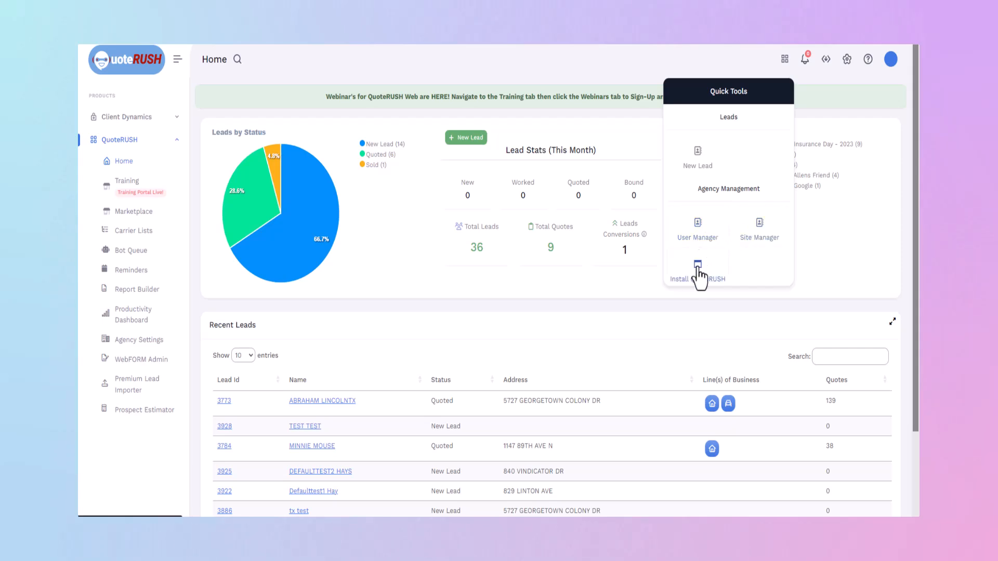
scroll(718, 263, down, 1)
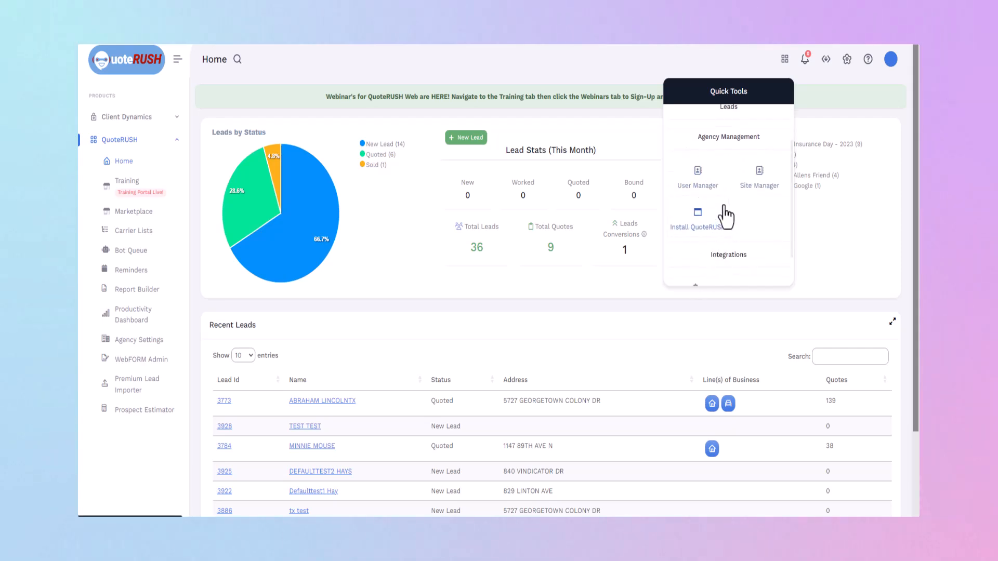
scroll(725, 218, down, 1)
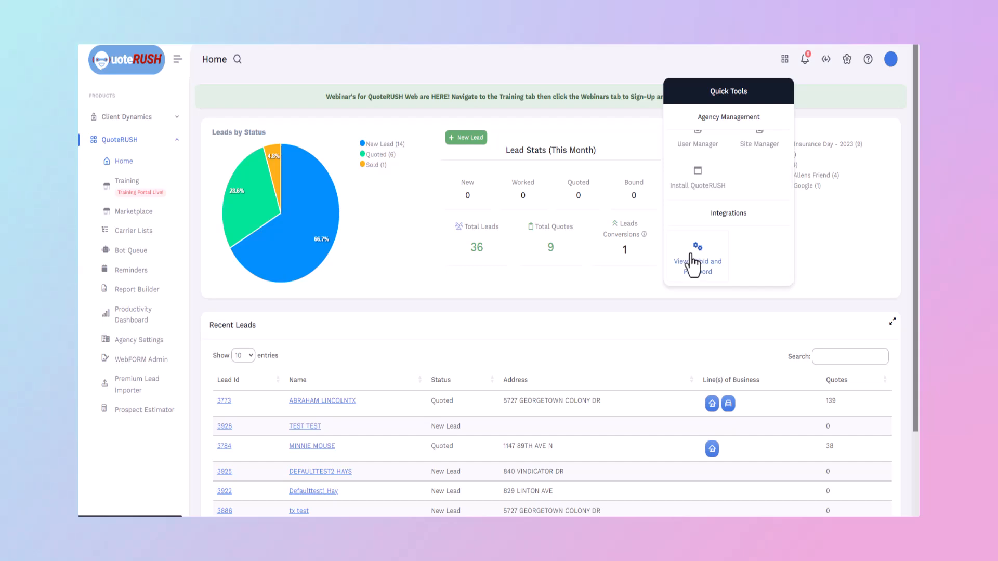
click(784, 59)
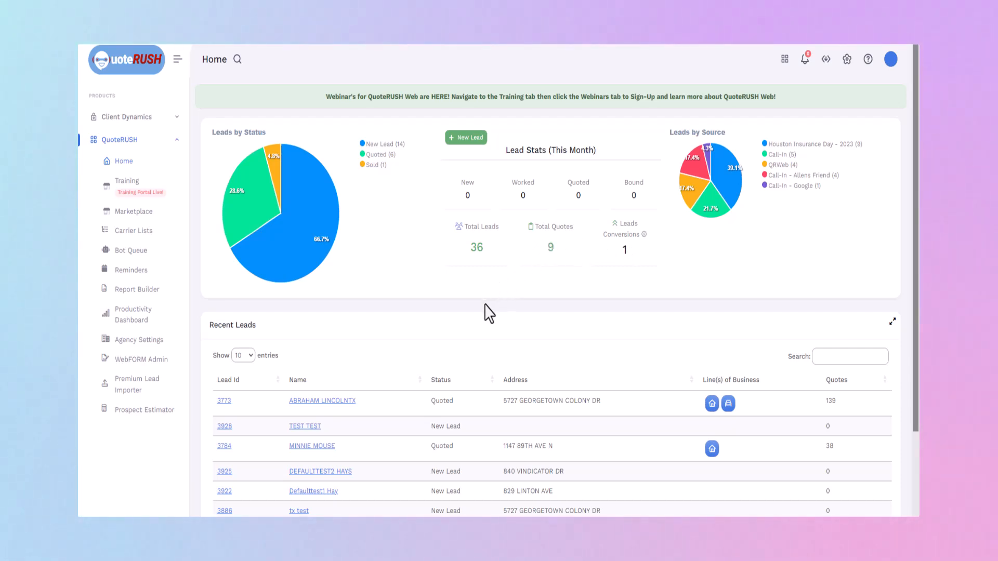
Show 100 entries in the Recent Leads table and look through the whole list
scroll(419, 335, down, 2)
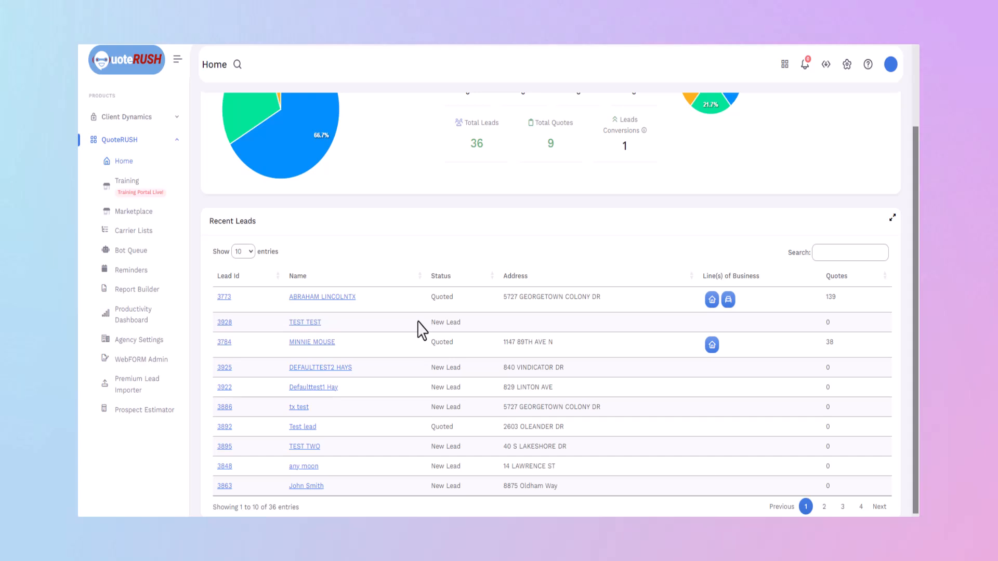
click(251, 252)
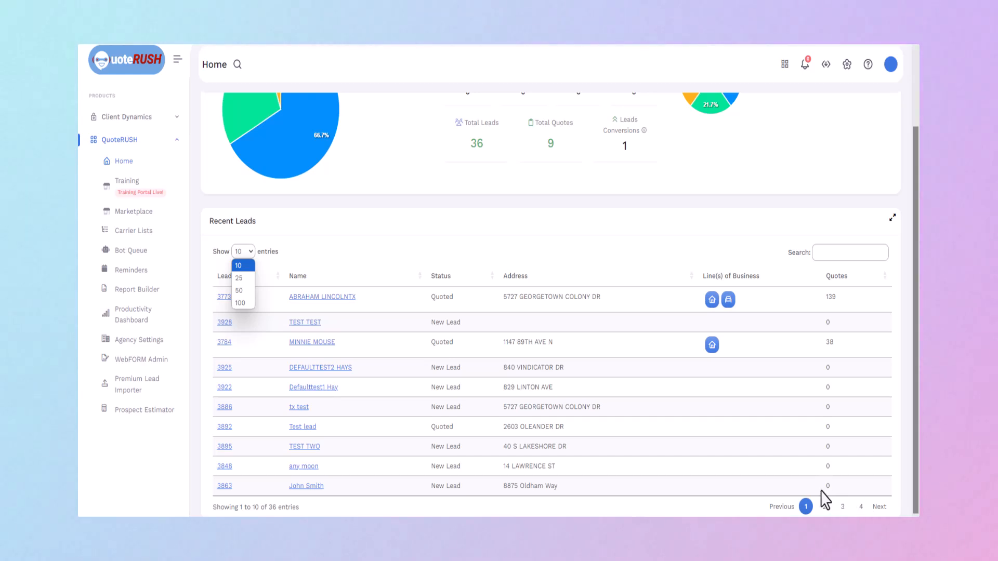
click(239, 303)
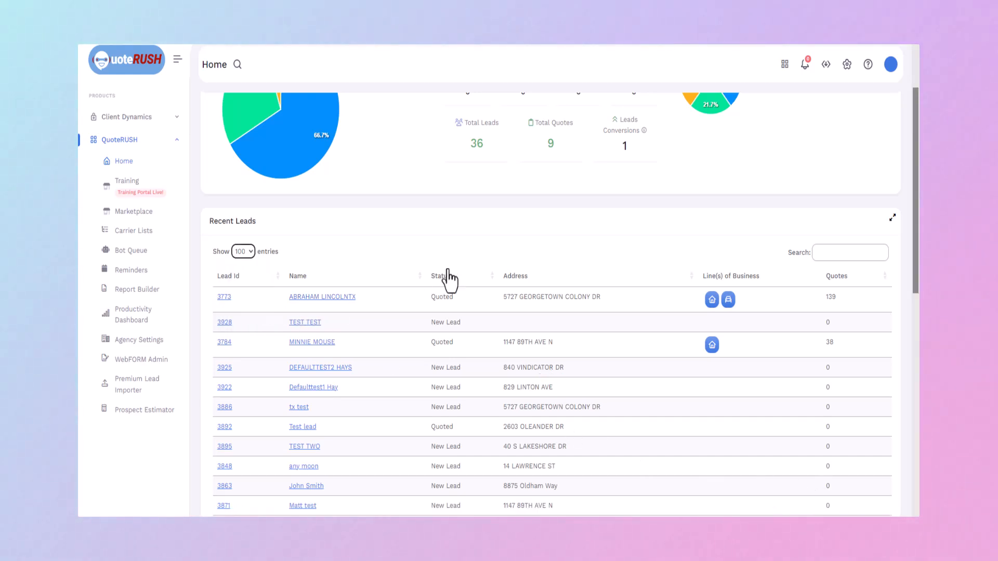
scroll(472, 365, down, 5)
scroll(474, 365, down, 5)
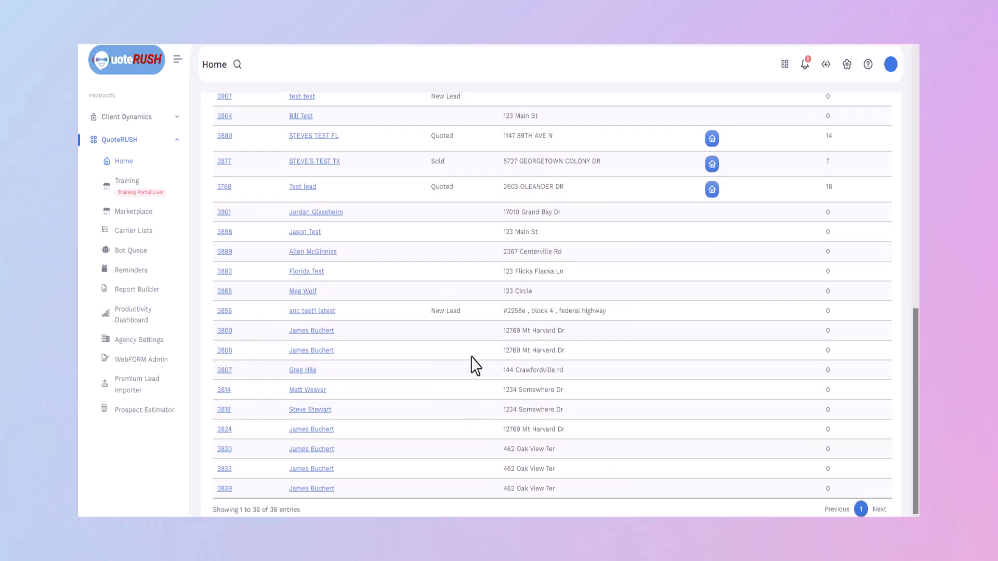
scroll(474, 366, up, 10)
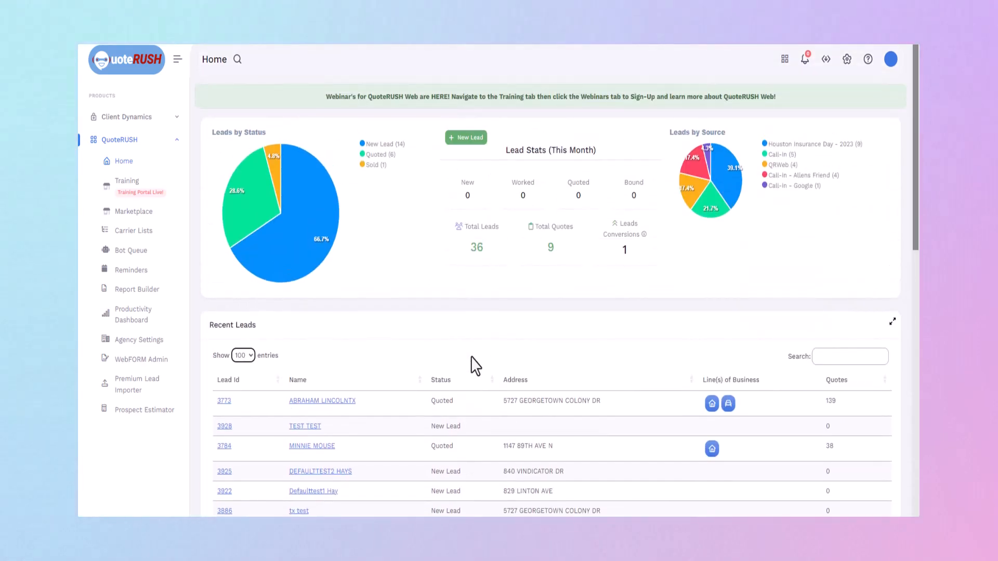
Set the Recent Leads table to 10 entries per page and open the site-wide search
click(242, 356)
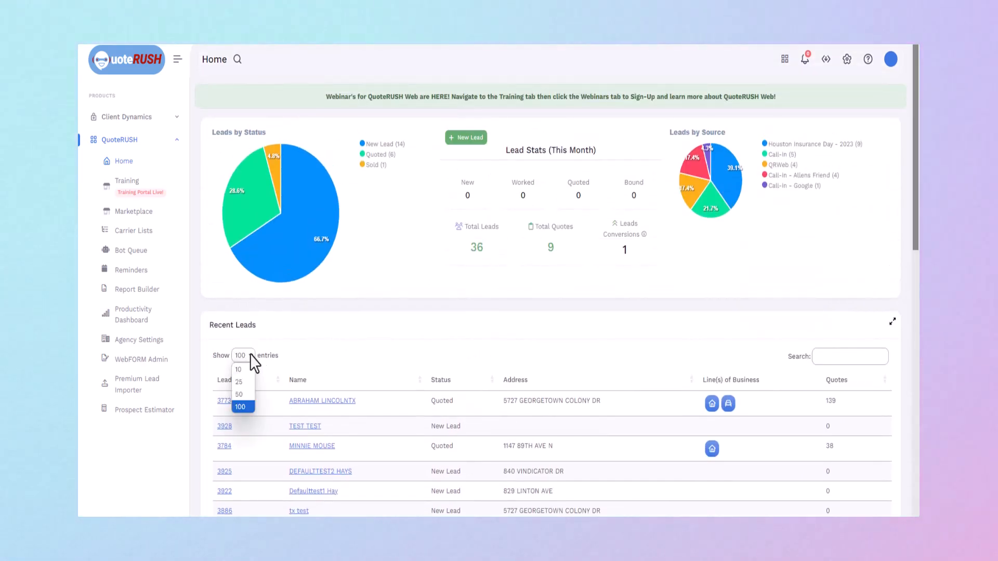
click(240, 373)
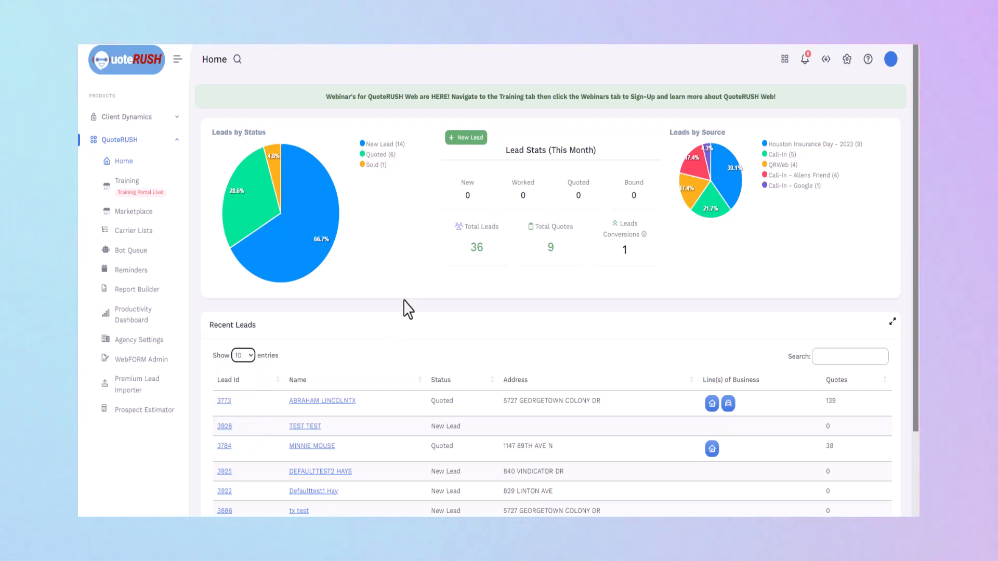
scroll(368, 368, down, 1)
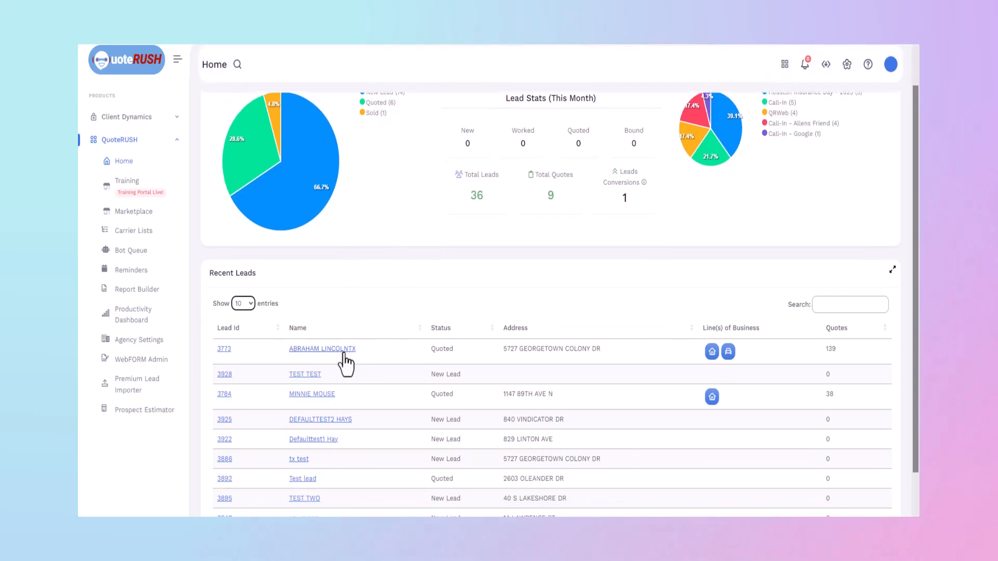
scroll(389, 311, up, 1)
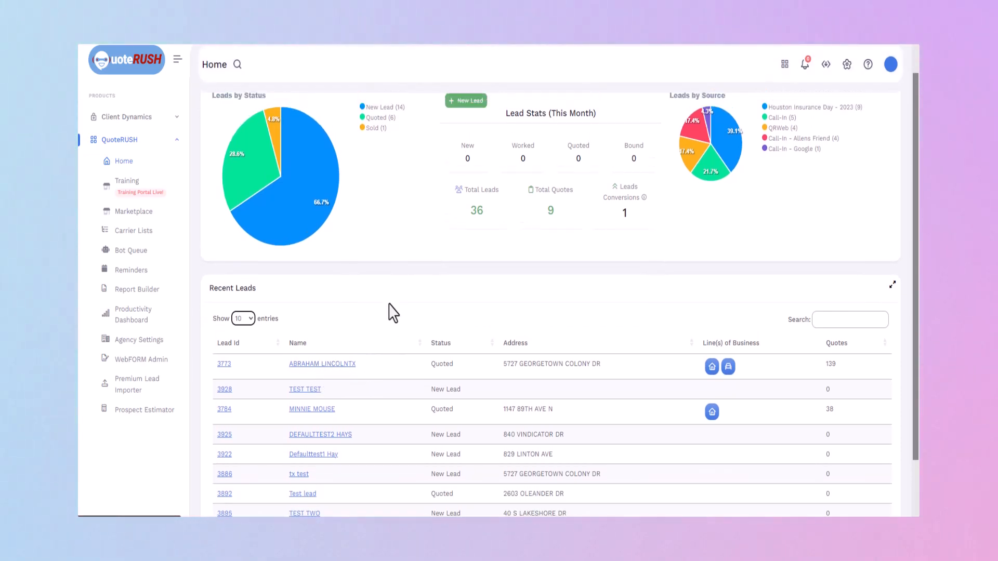
click(237, 59)
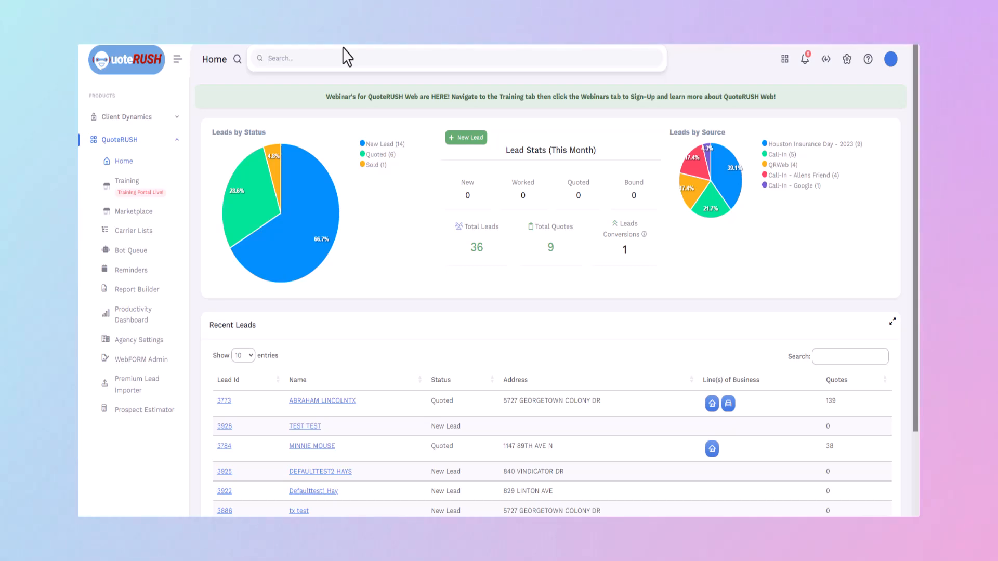
Start a new lead with only the Home line of business, proceed to its contact form, and close it without filling it in
click(465, 138)
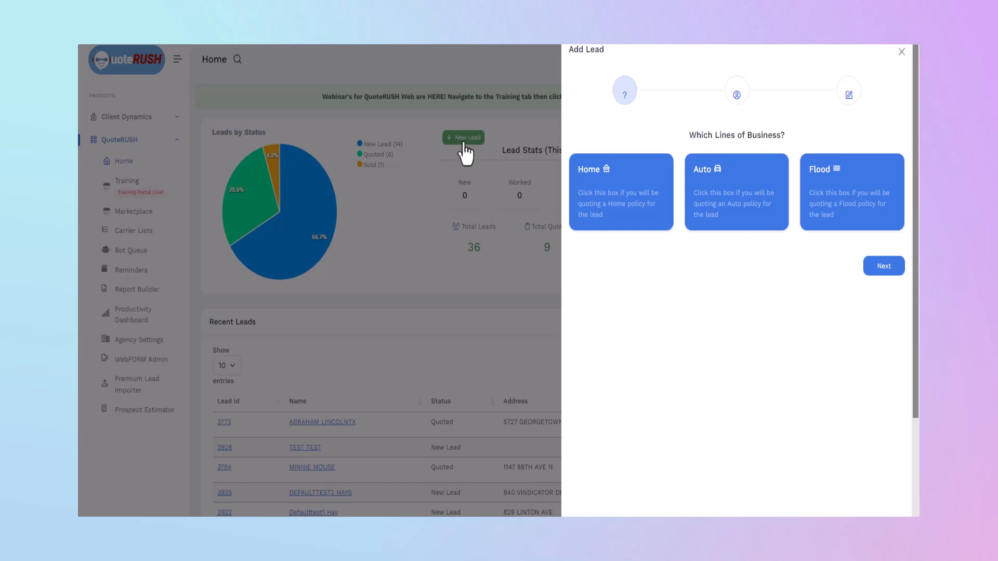
click(622, 194)
click(720, 194)
click(850, 194)
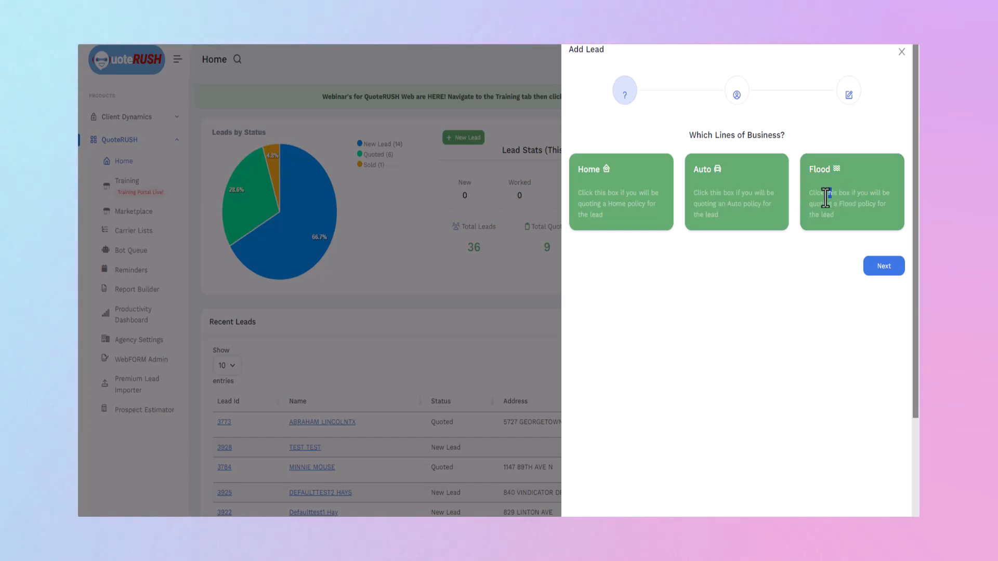
click(811, 198)
click(751, 193)
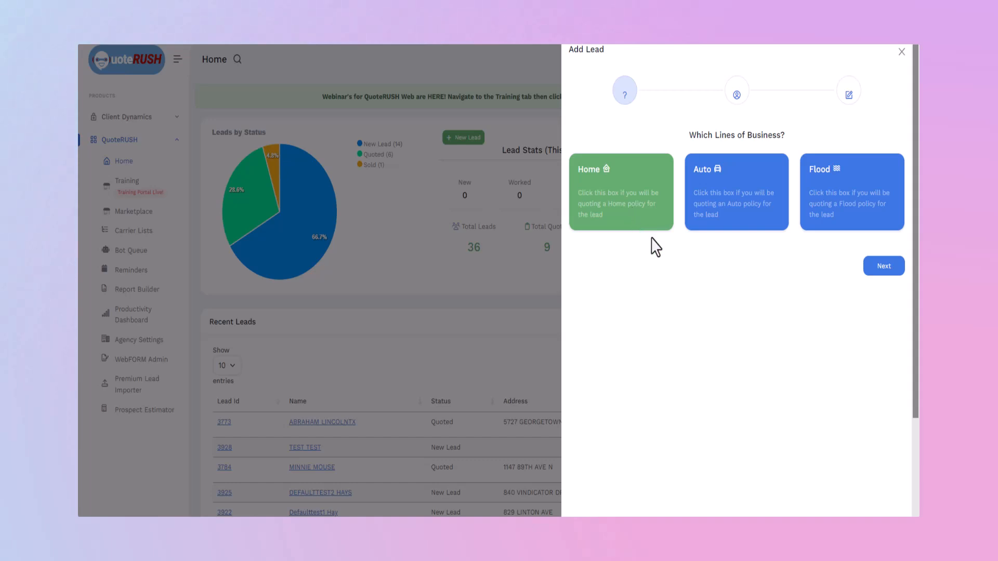
click(873, 267)
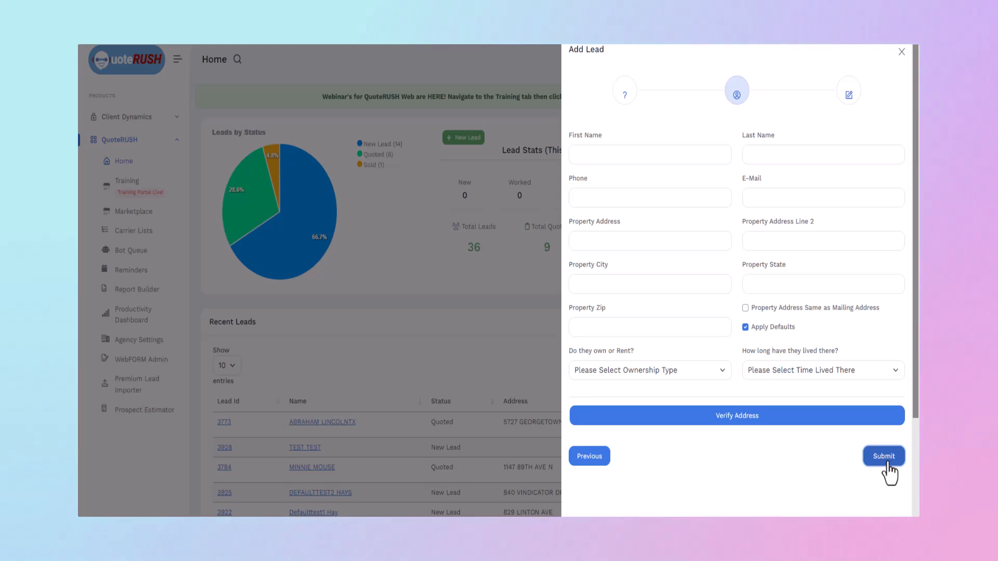
click(901, 51)
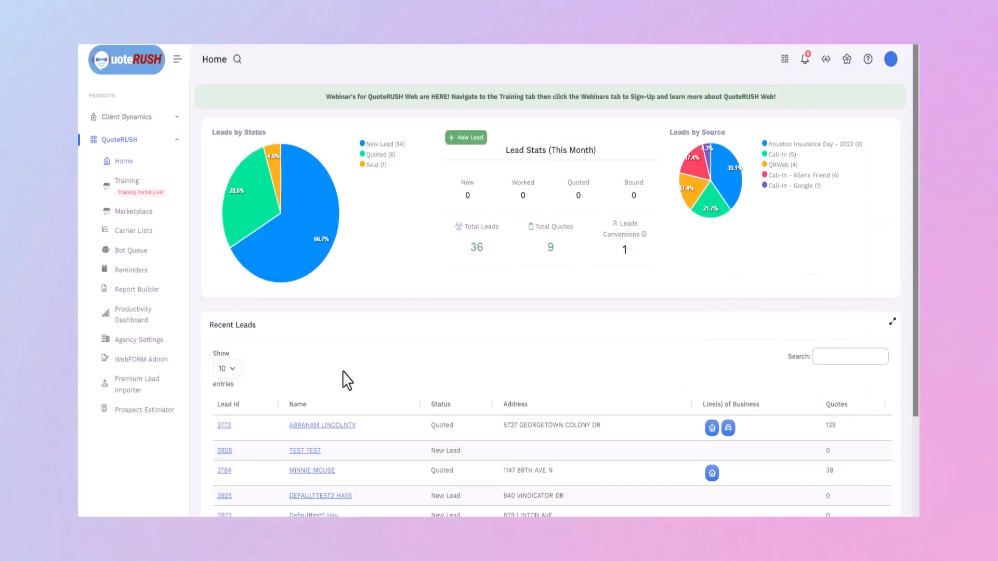
Open the first recent lead and filter its Home quotes by age, trying Show All before settling on up to 7 days
click(322, 426)
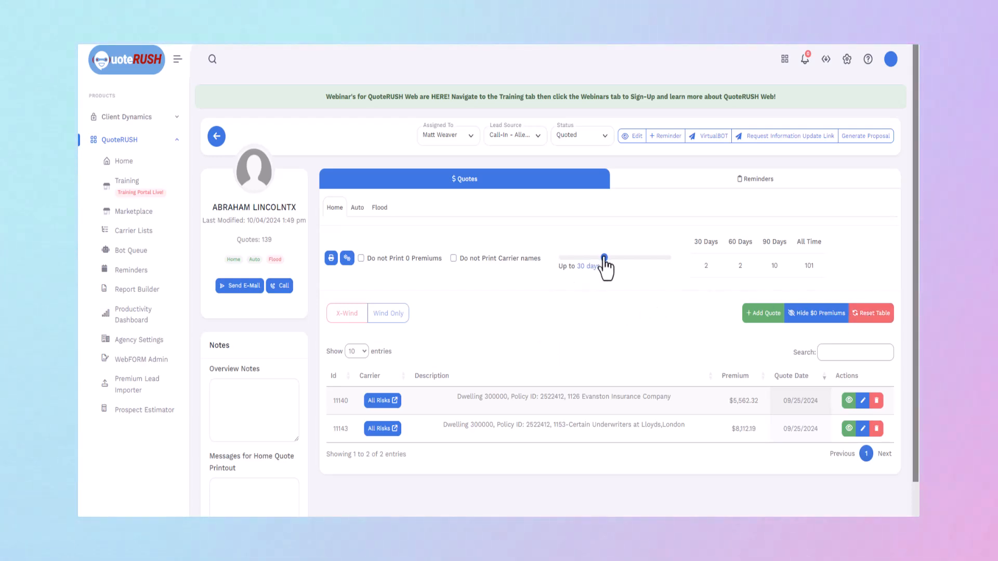
drag(603, 259, 670, 258)
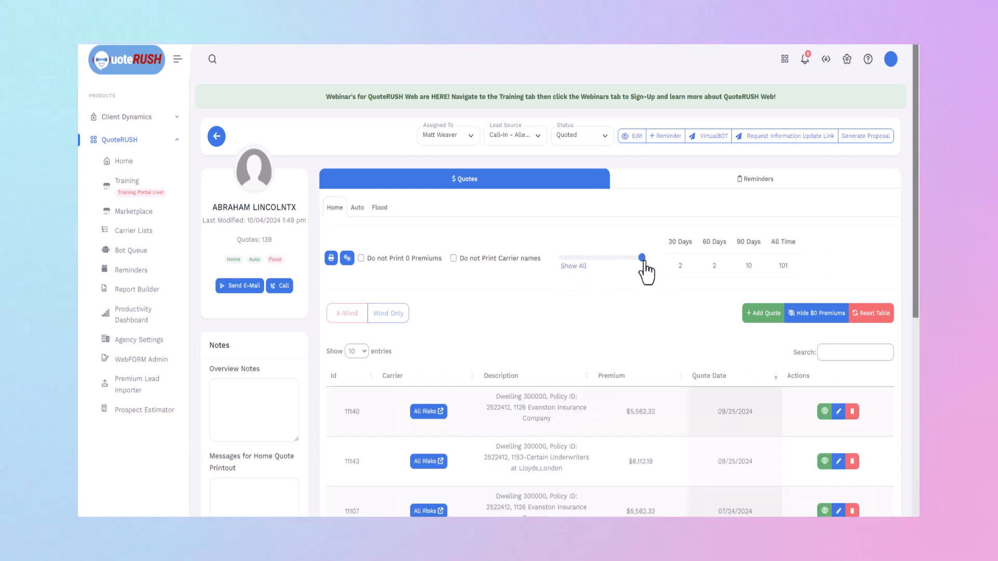
drag(642, 258, 571, 265)
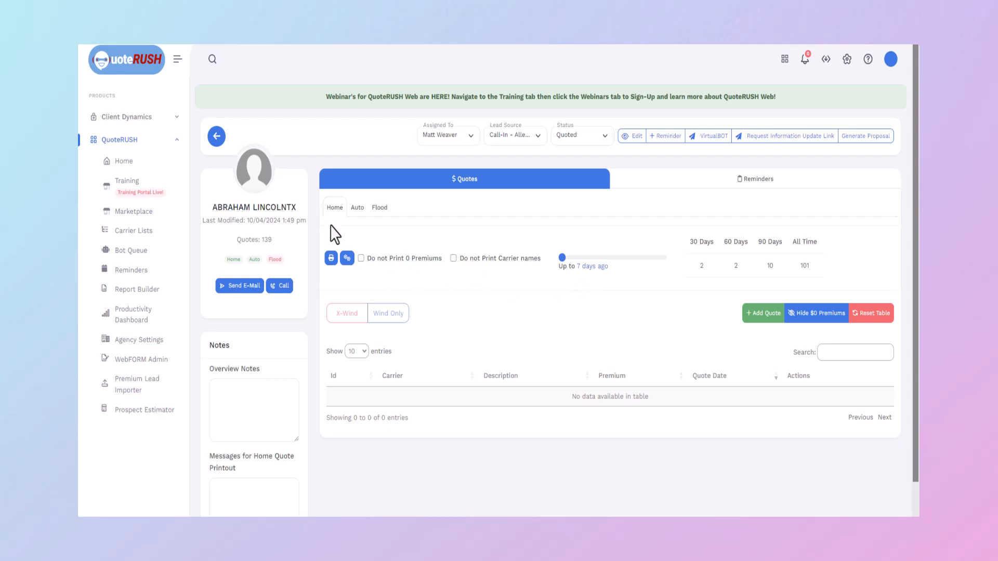
View the lead's Auto and Flood quotes and go back to its Home quotes
click(354, 208)
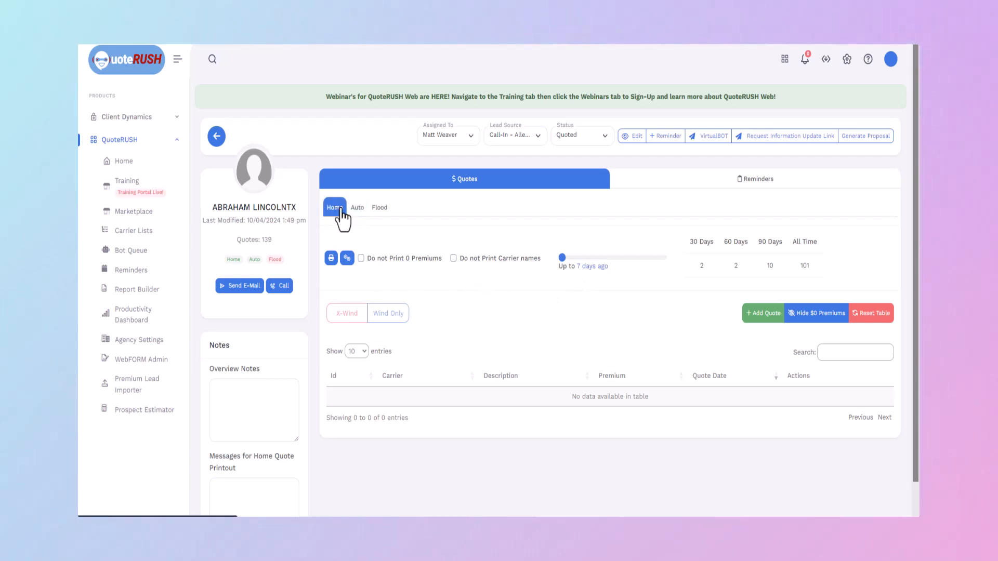
click(380, 208)
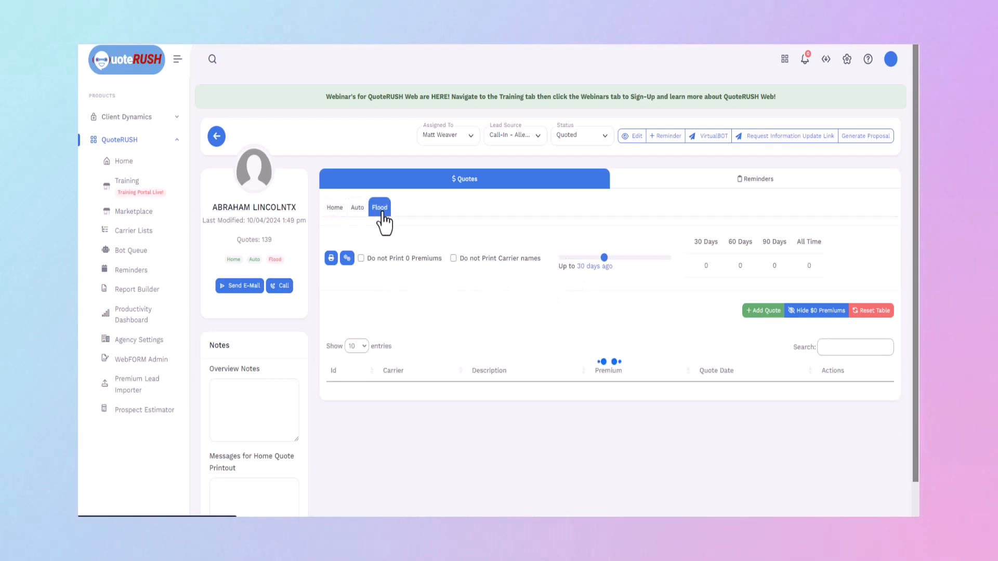
click(338, 209)
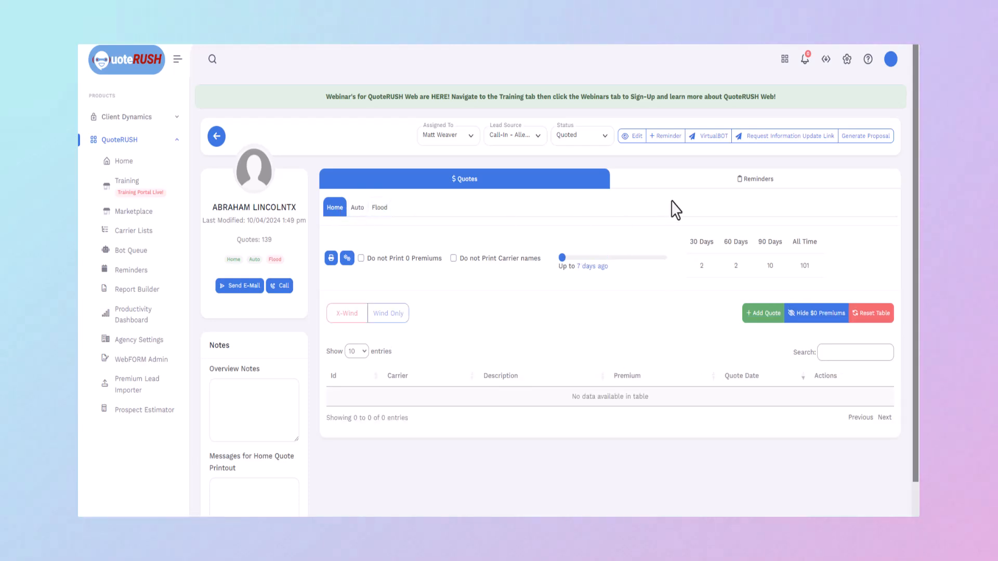
Open the lead for editing and look over its Overview and the available lead actions
click(635, 138)
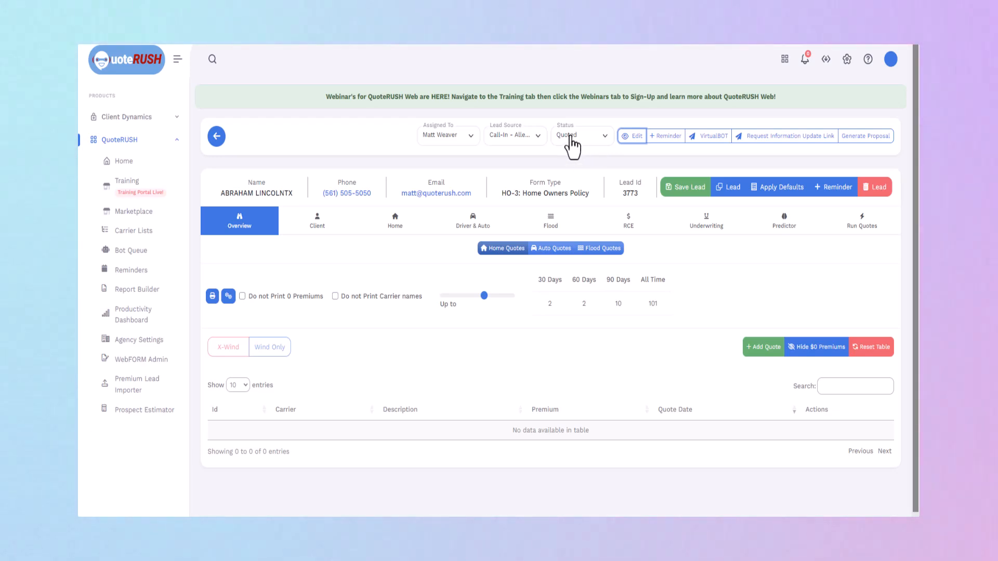
click(312, 223)
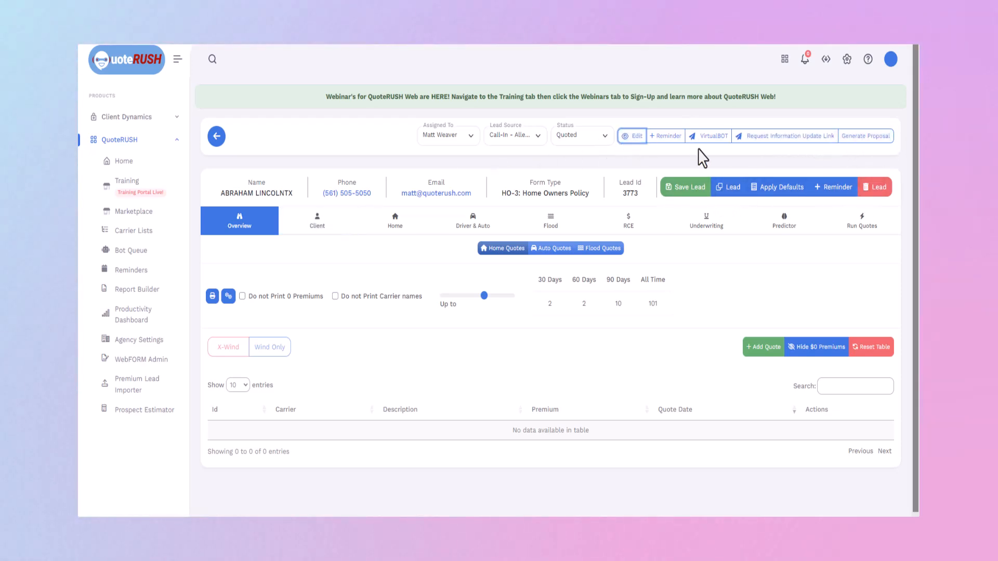
click(628, 145)
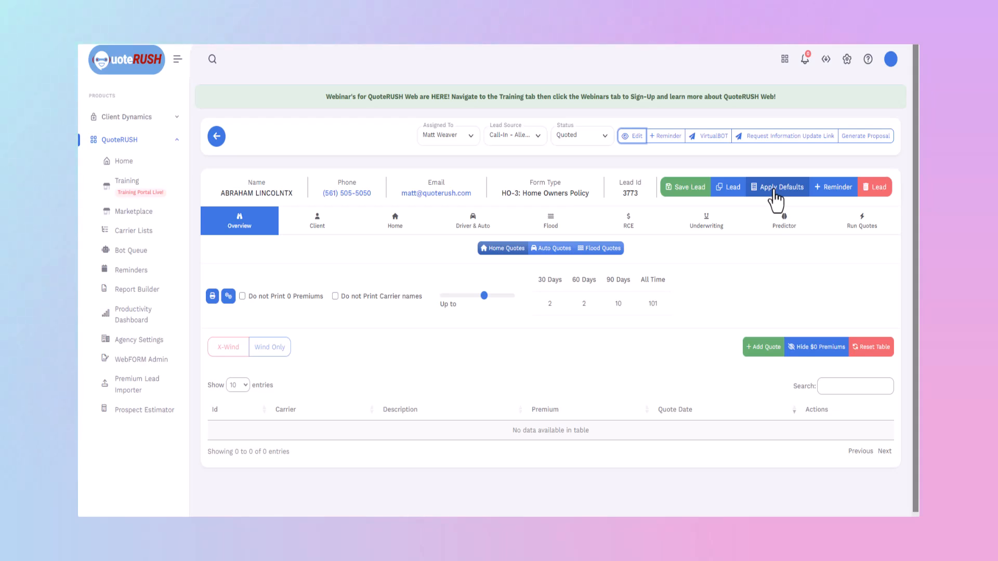
Open the property defaults in the profile settings and look over their sections, leaving Client Information expanded
click(891, 61)
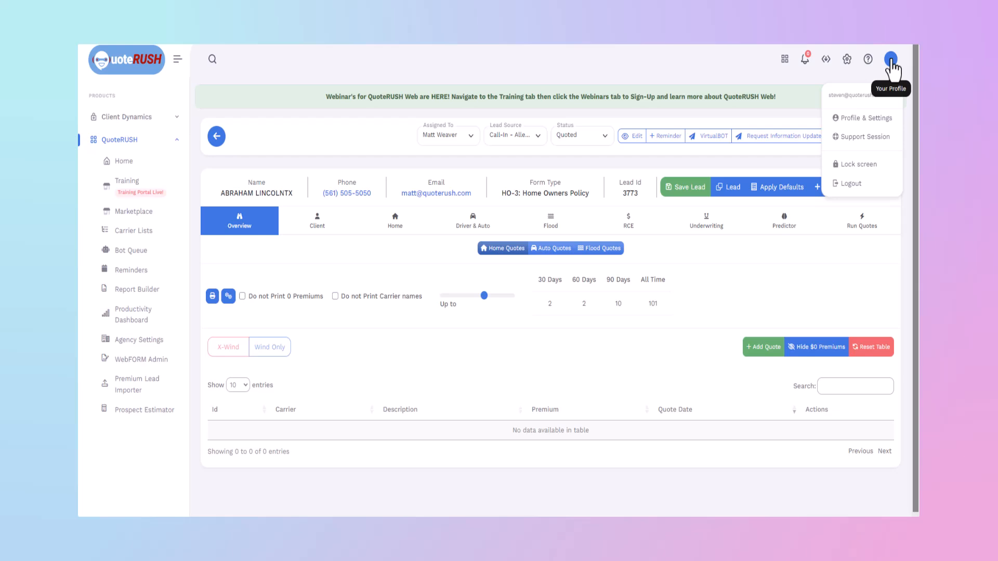
click(843, 116)
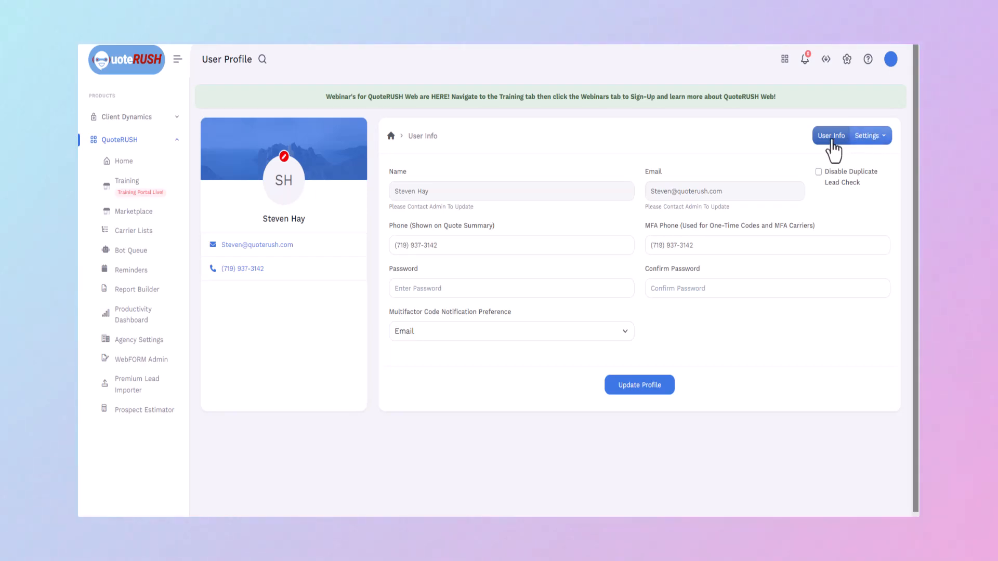
click(869, 137)
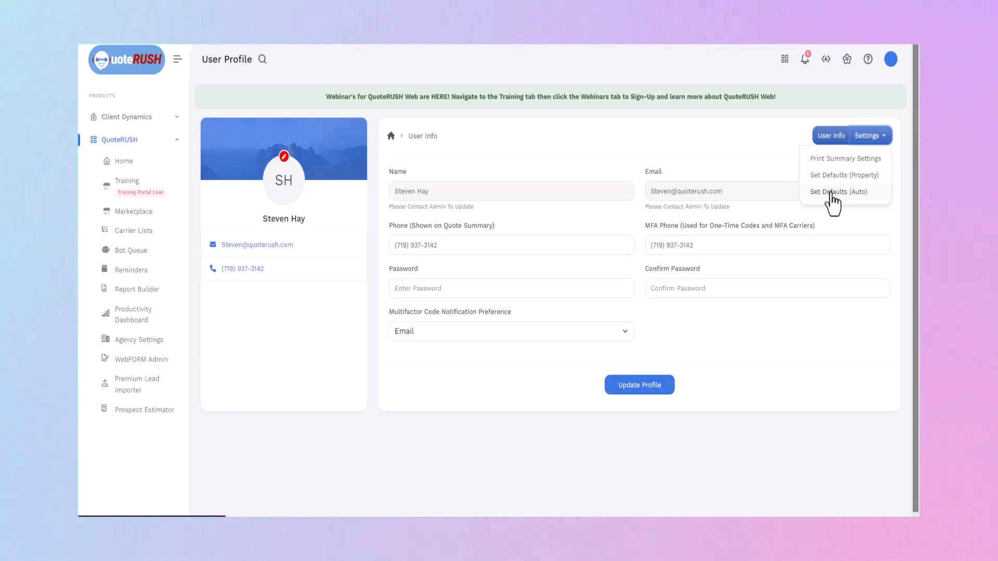
click(829, 177)
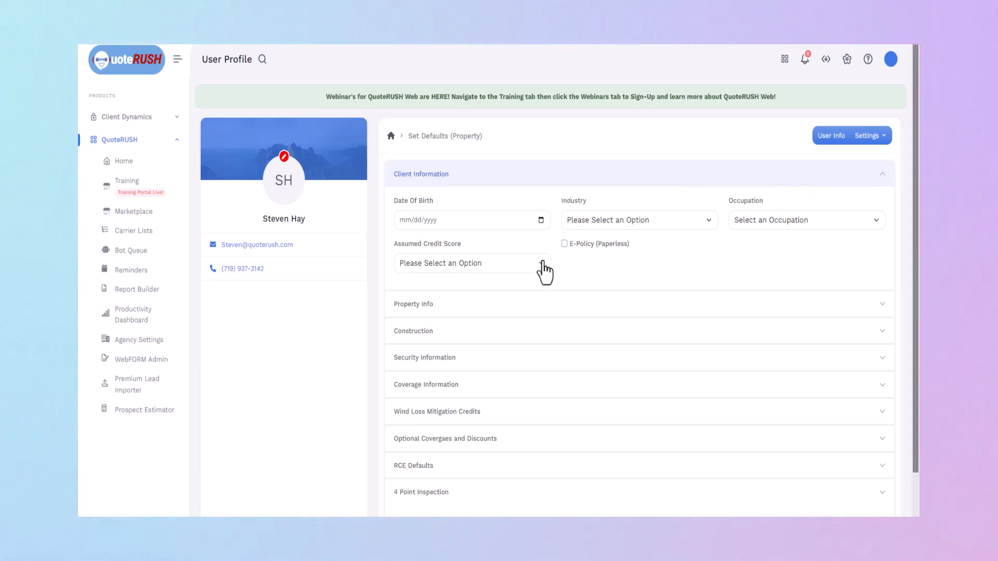
scroll(577, 271, down, 1)
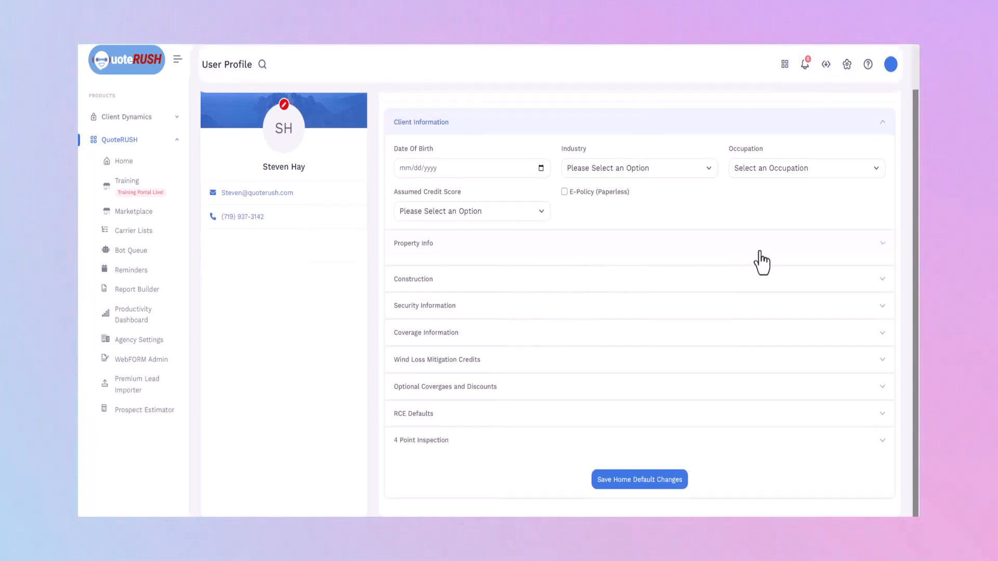
click(760, 257)
click(795, 156)
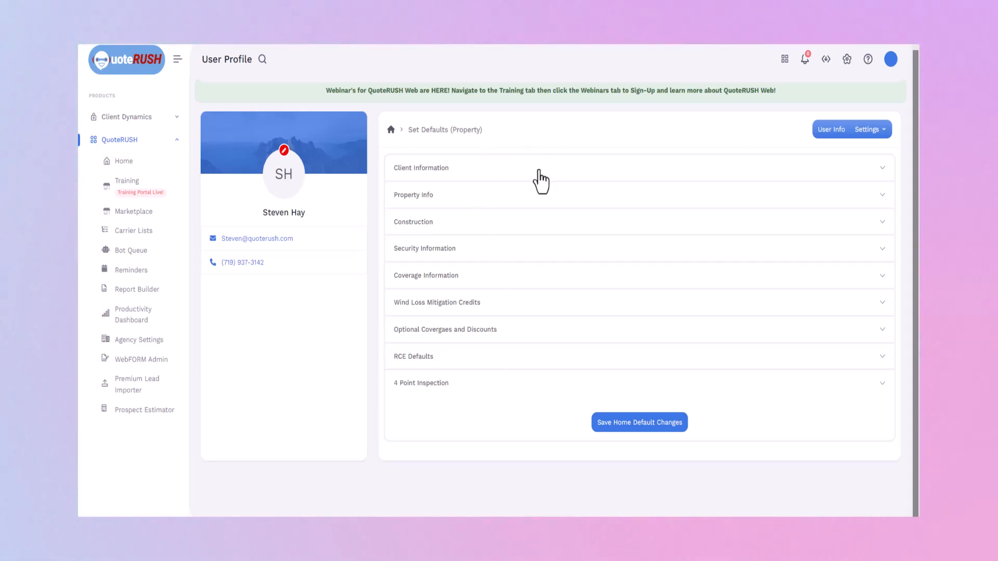
click(539, 172)
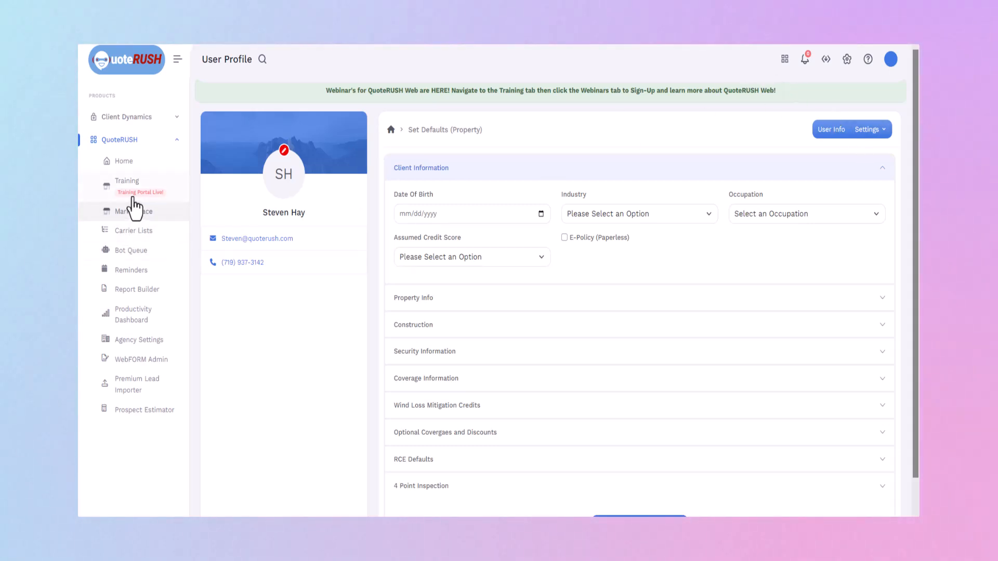
Return to the home dashboard and reopen the first recent lead for editing
click(125, 163)
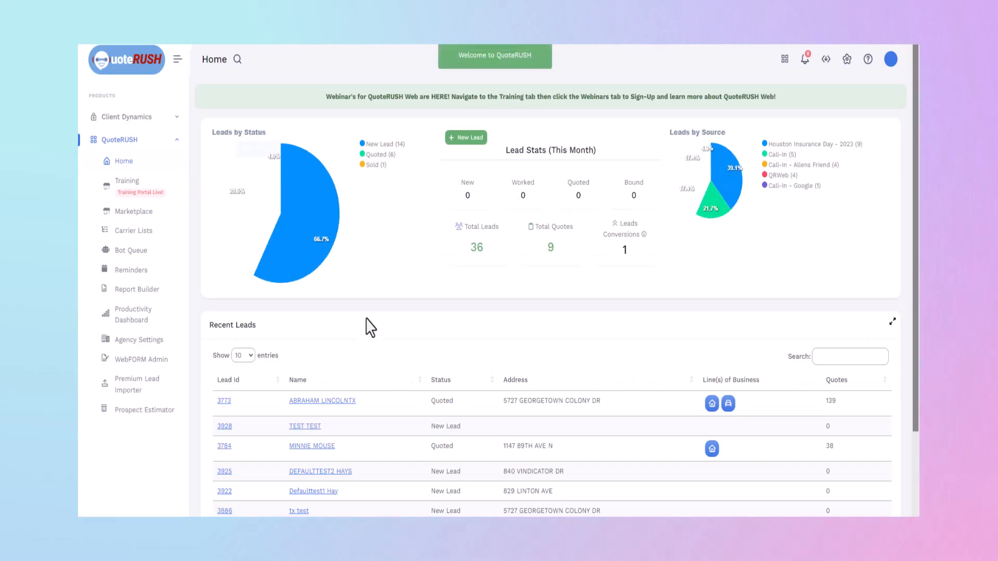
click(341, 401)
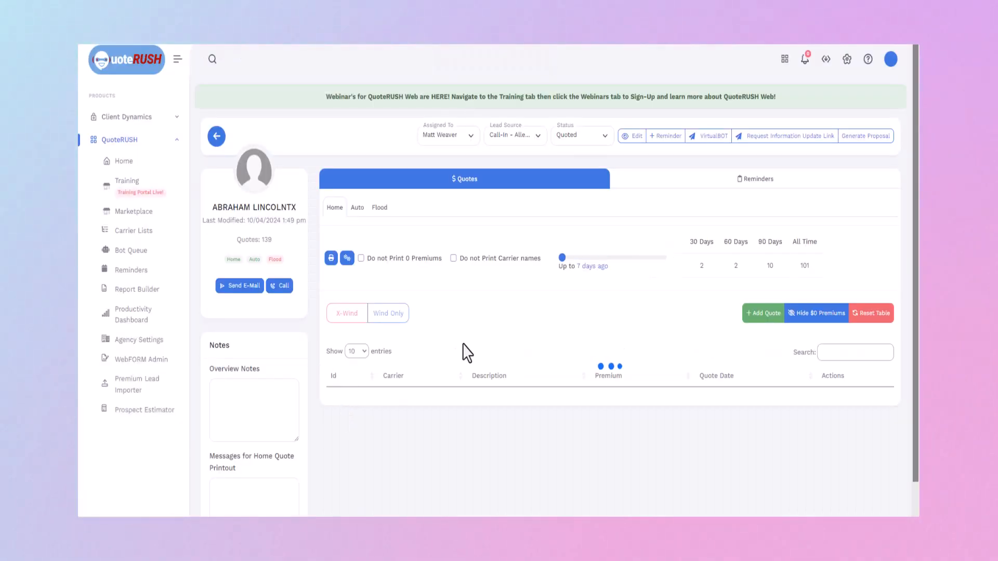
click(635, 139)
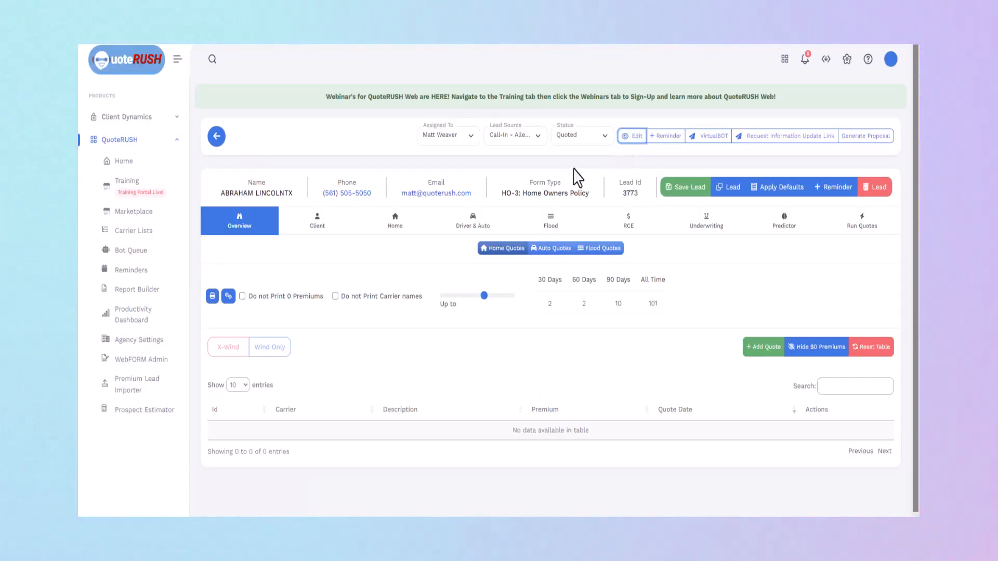
Review the lead's client details, covering applicant, contact, co-applicant and previous address information, and go back to Applicant Info
click(313, 229)
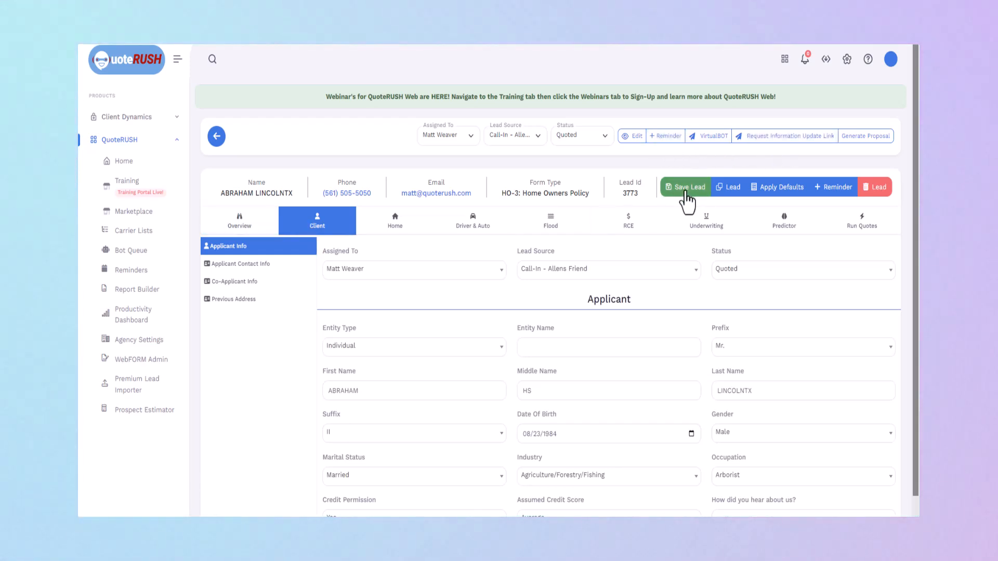
click(346, 228)
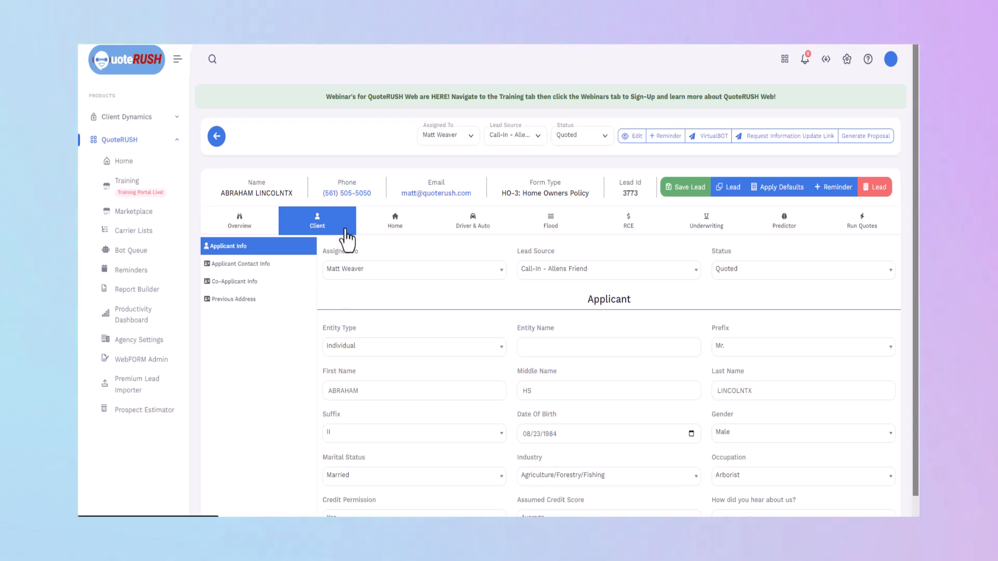
click(250, 269)
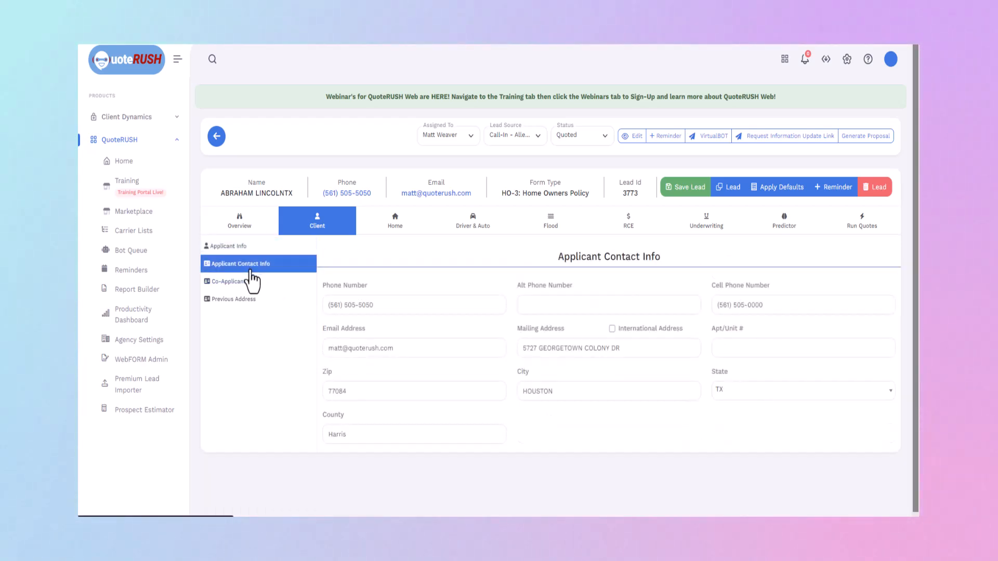
click(242, 284)
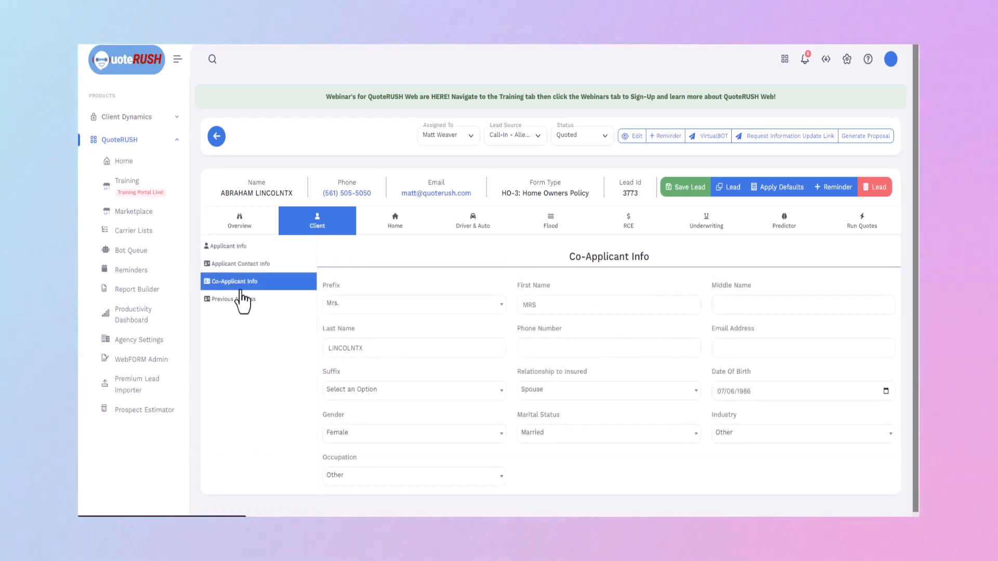
click(240, 299)
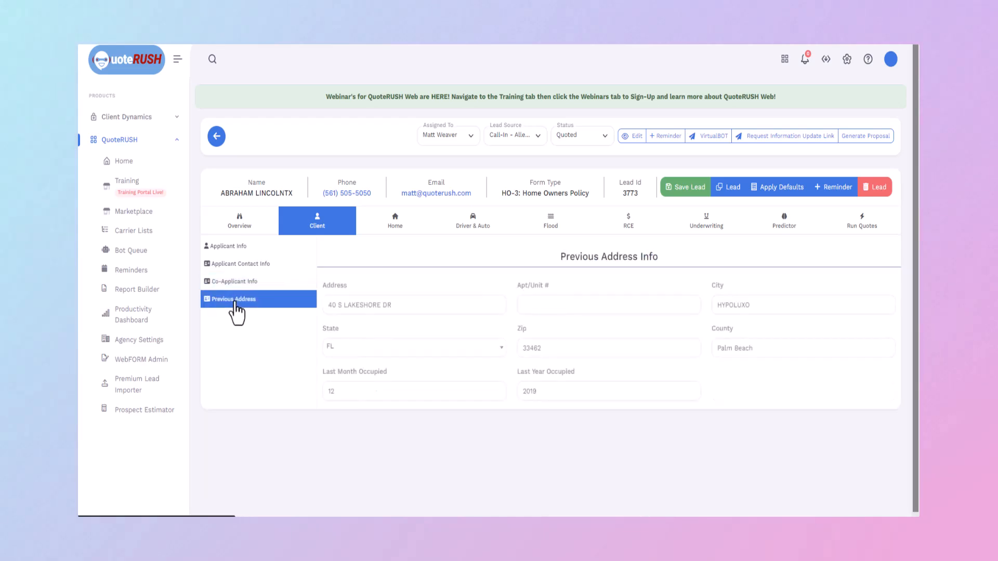
click(237, 249)
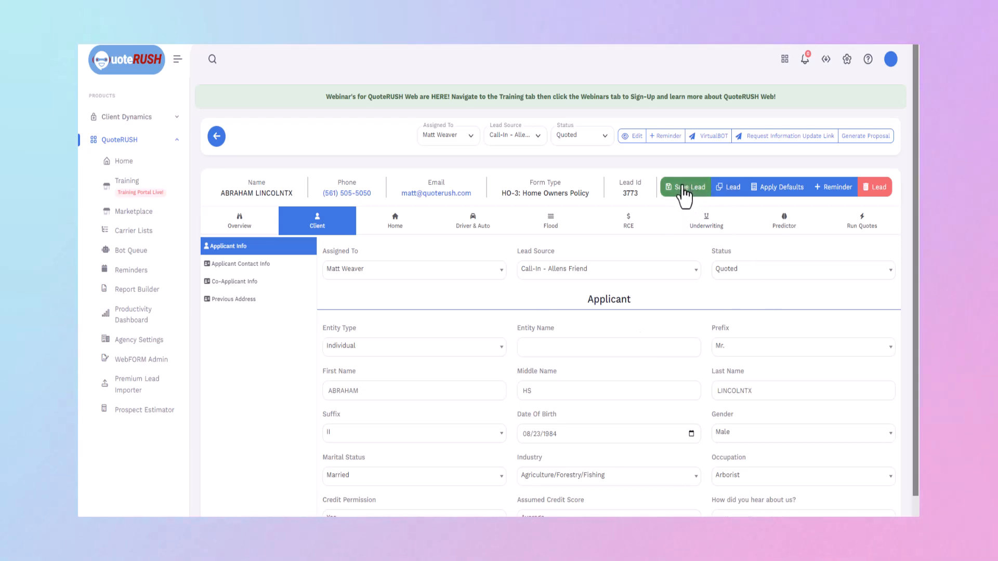
Examine the lead's Home property section, from the form type through the property and construction information
click(507, 223)
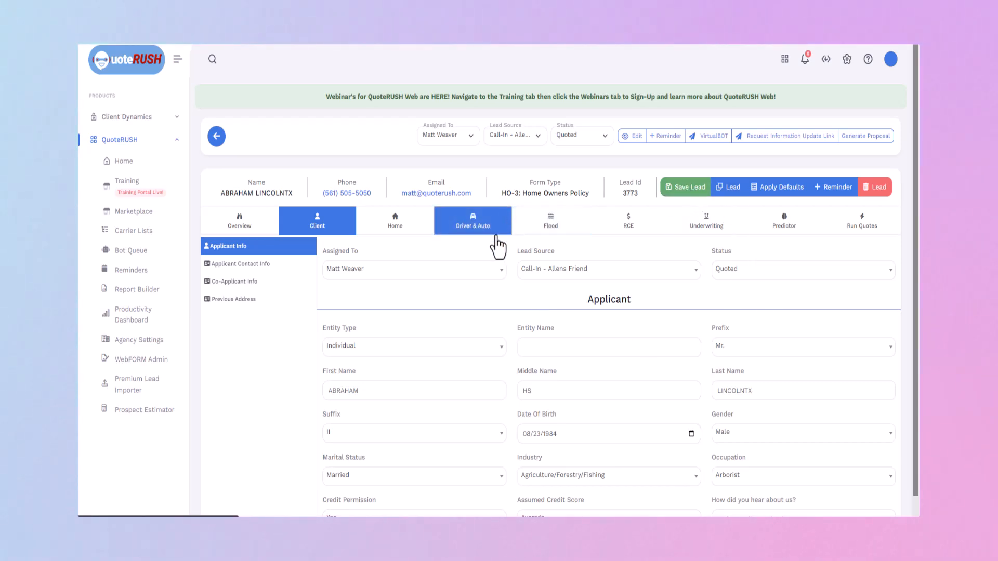
click(394, 238)
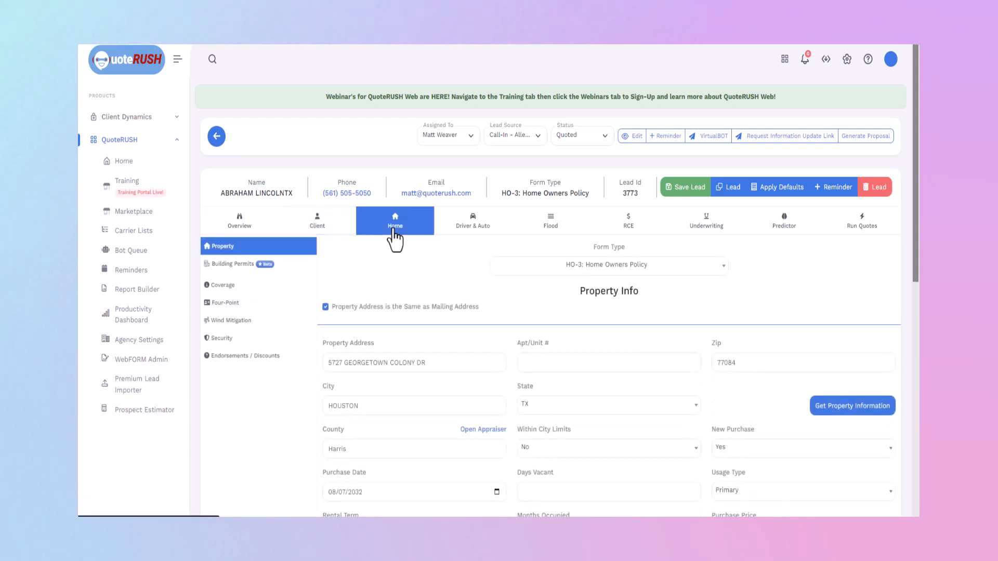
click(646, 267)
click(646, 266)
click(646, 266)
click(646, 266)
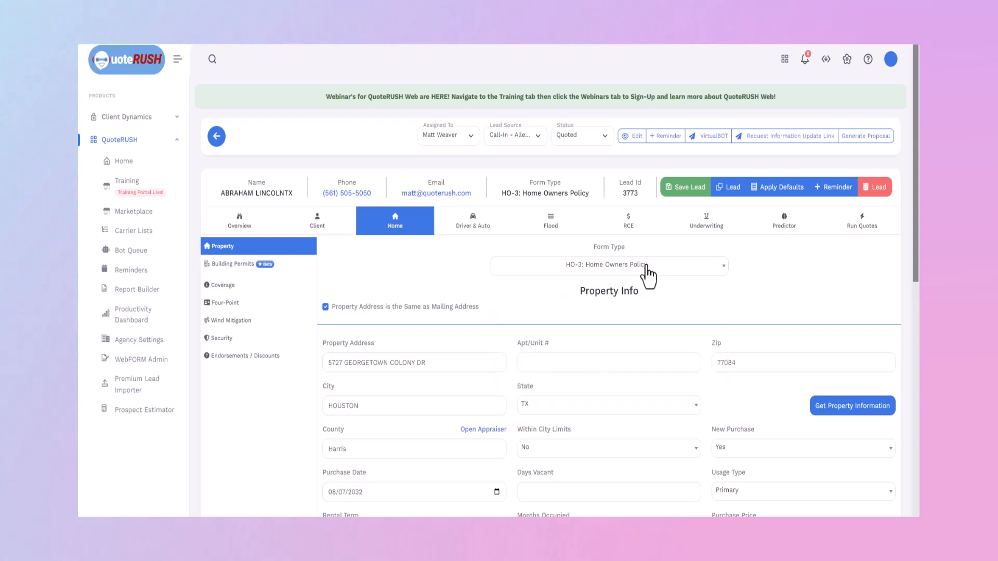
click(646, 266)
click(646, 266)
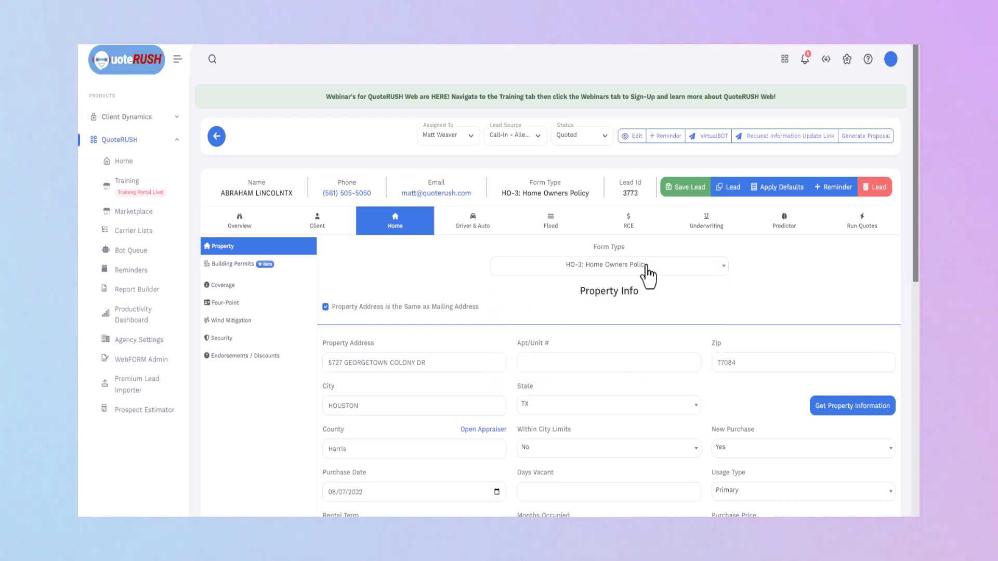
scroll(594, 342, down, 4)
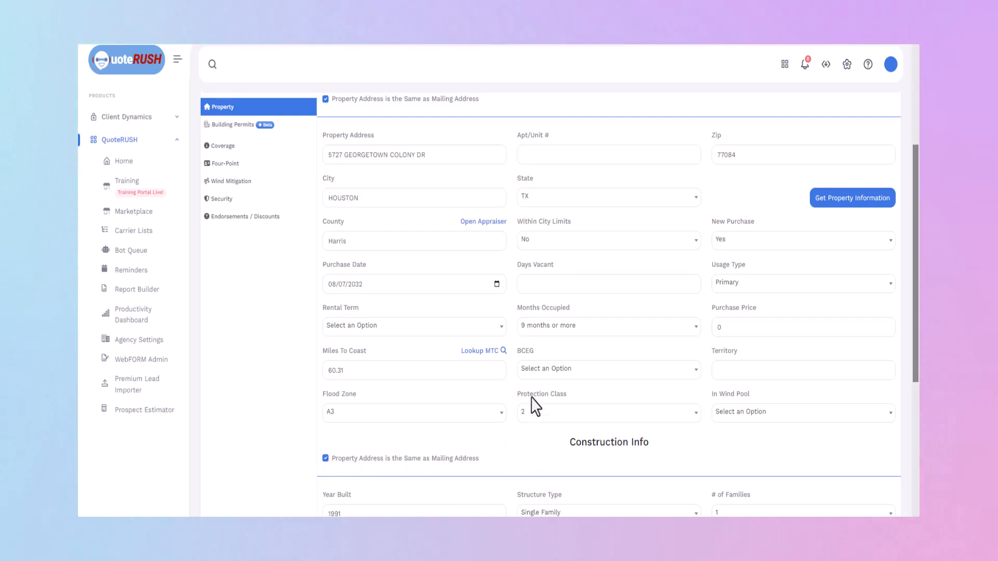
scroll(541, 395, down, 4)
scroll(543, 384, down, 2)
scroll(543, 383, up, 10)
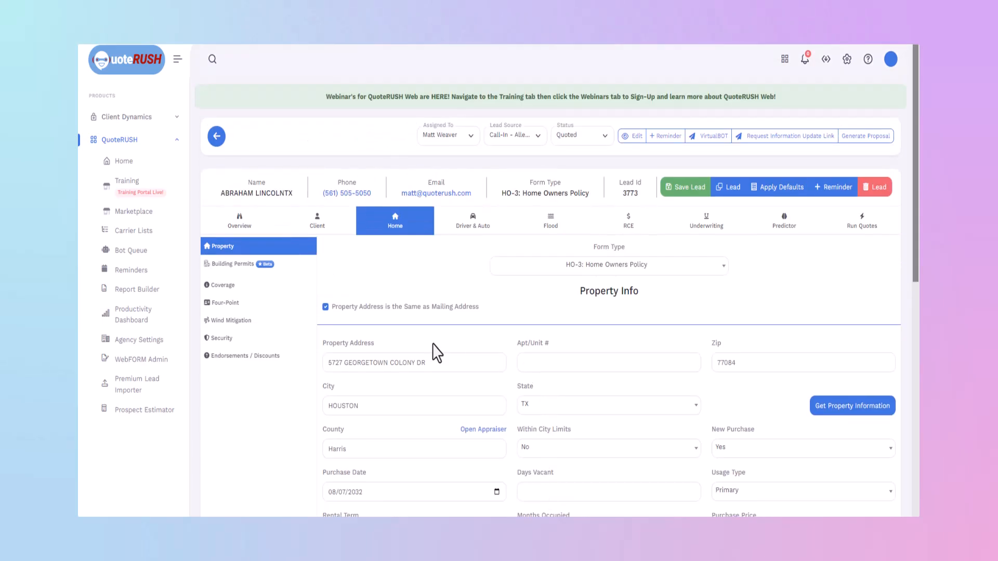
Review the home's building permits and coverage details, viewing the Coverage A Calculator and closing it without updating the amount
click(229, 266)
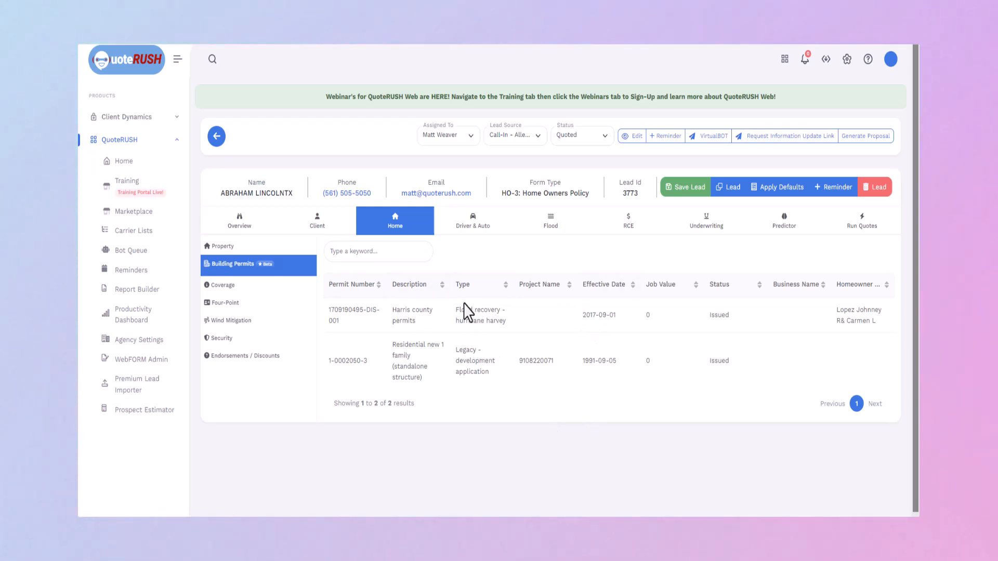
click(229, 286)
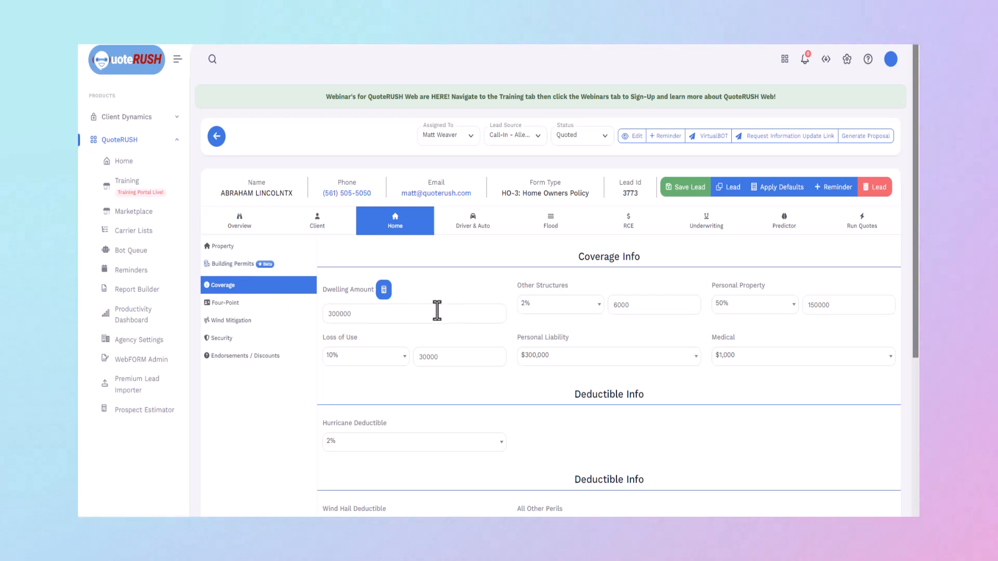
click(384, 291)
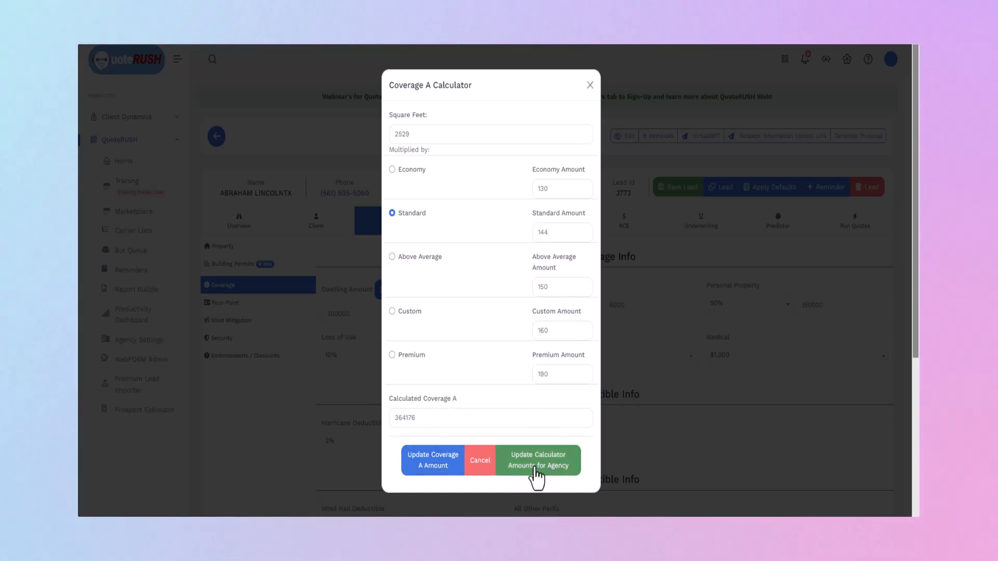
click(590, 85)
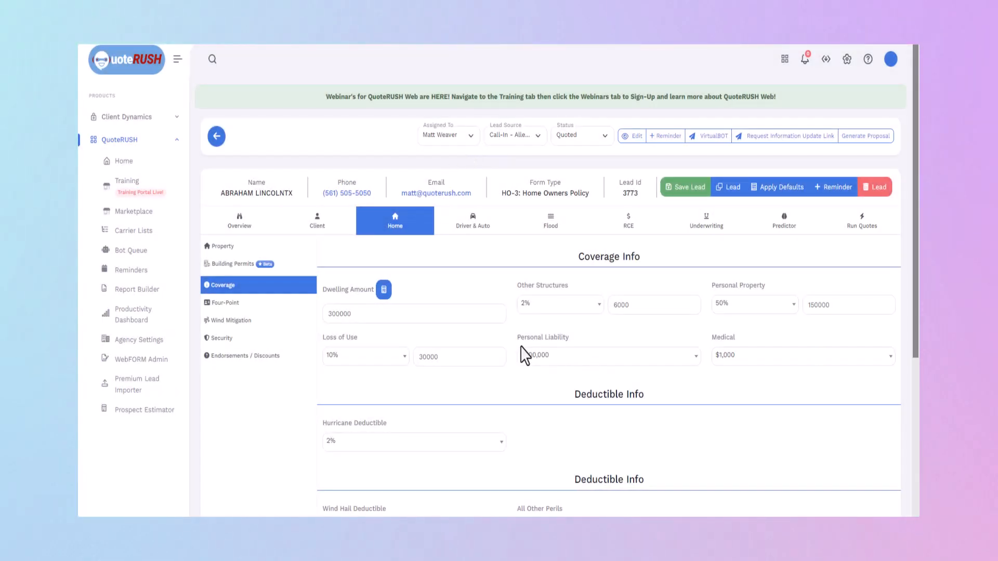
scroll(528, 356, down, 2)
scroll(528, 357, down, 3)
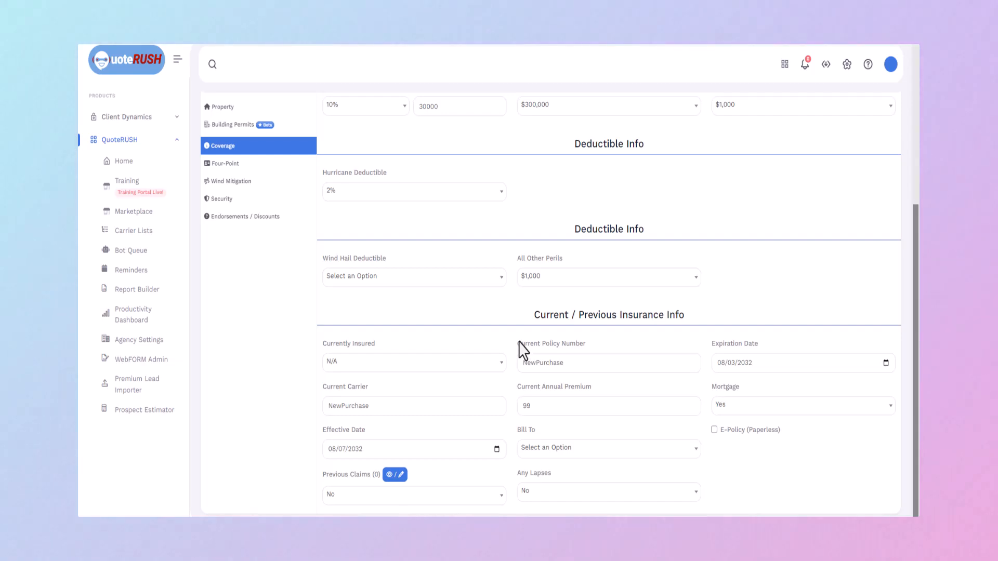
Look through the home's Four-Point, Wind Mitigation, Security and Endorsements / Discounts sections
click(224, 162)
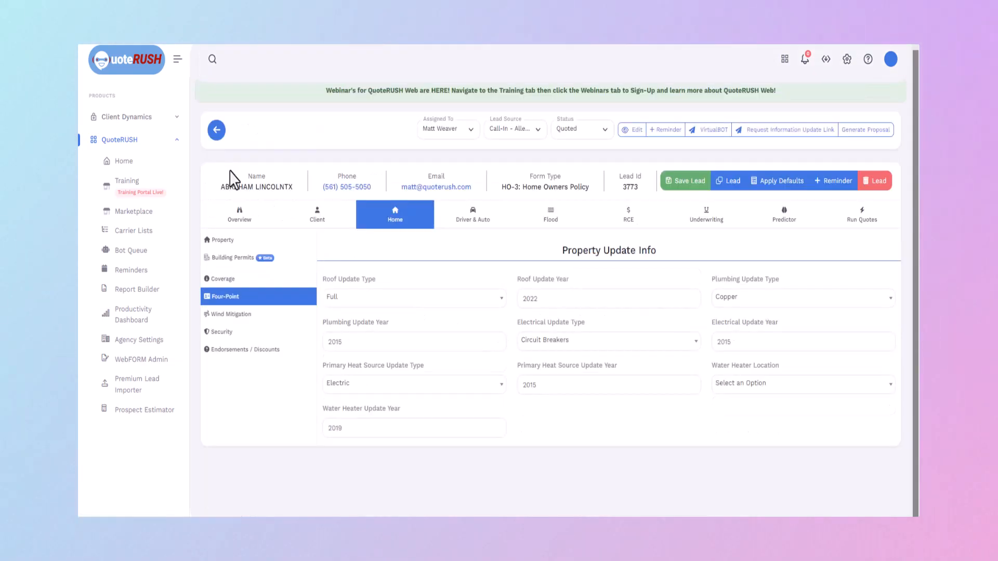
click(221, 317)
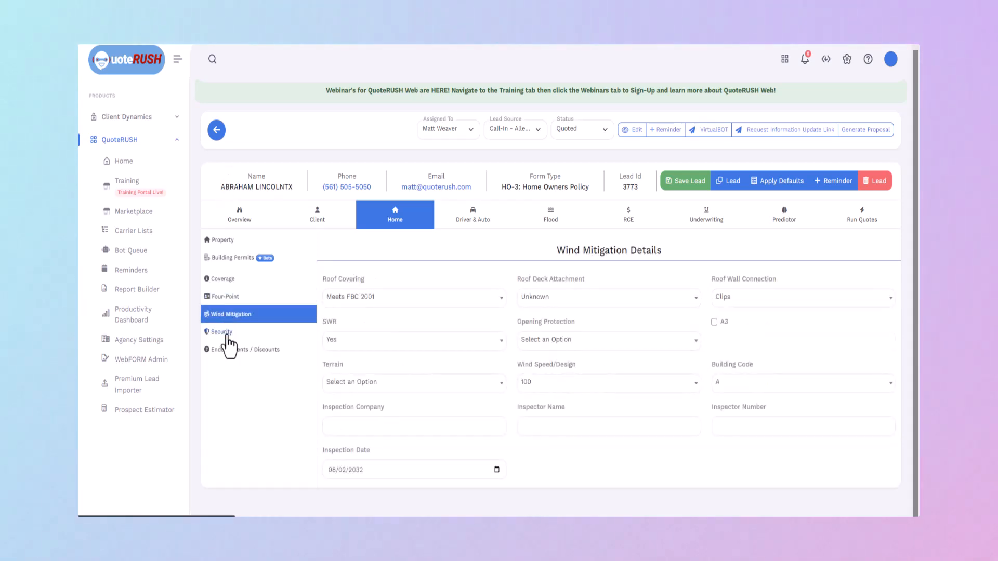
click(223, 332)
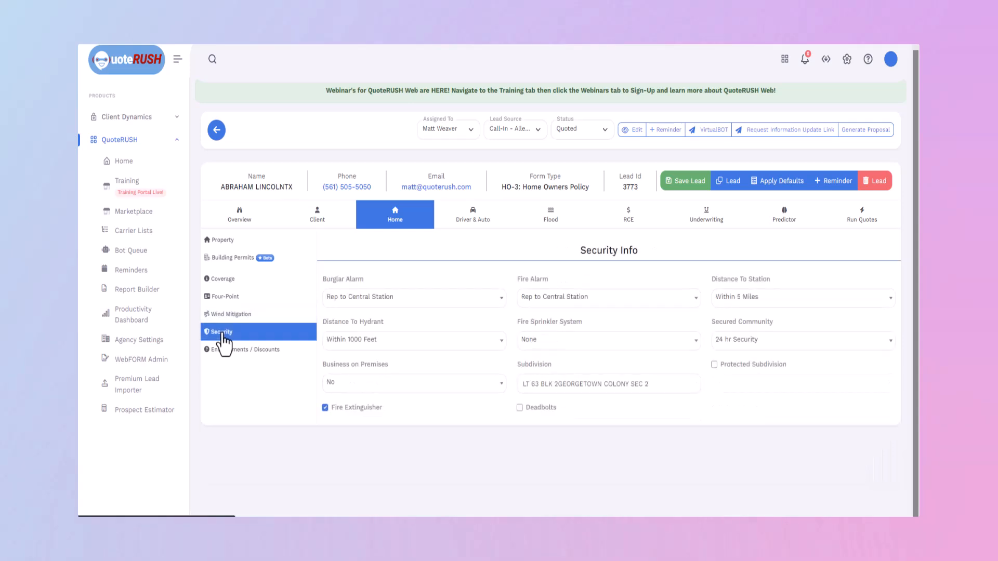
click(228, 351)
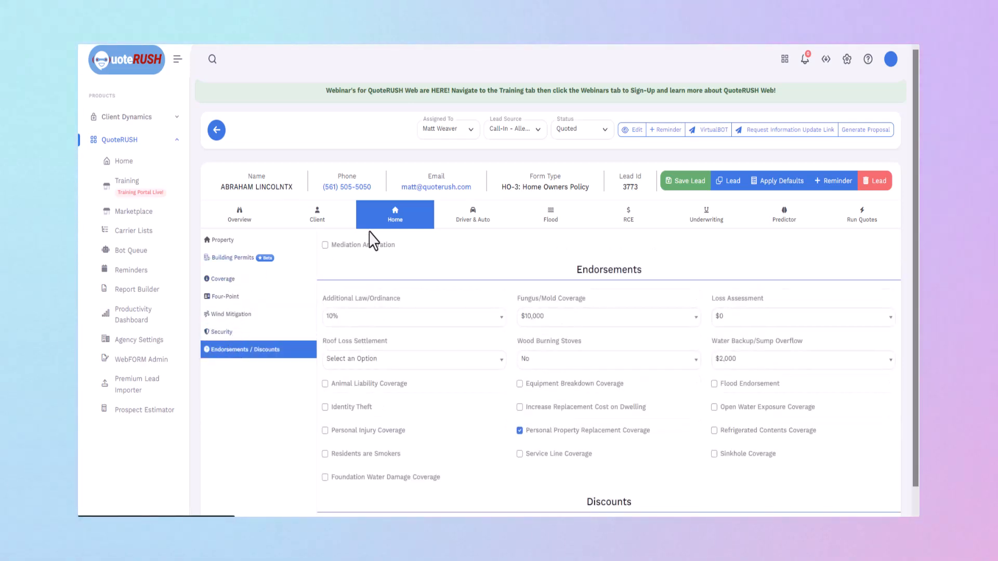
Review the prior and new auto policy information under Driver & Auto and open the list of drivers
click(470, 222)
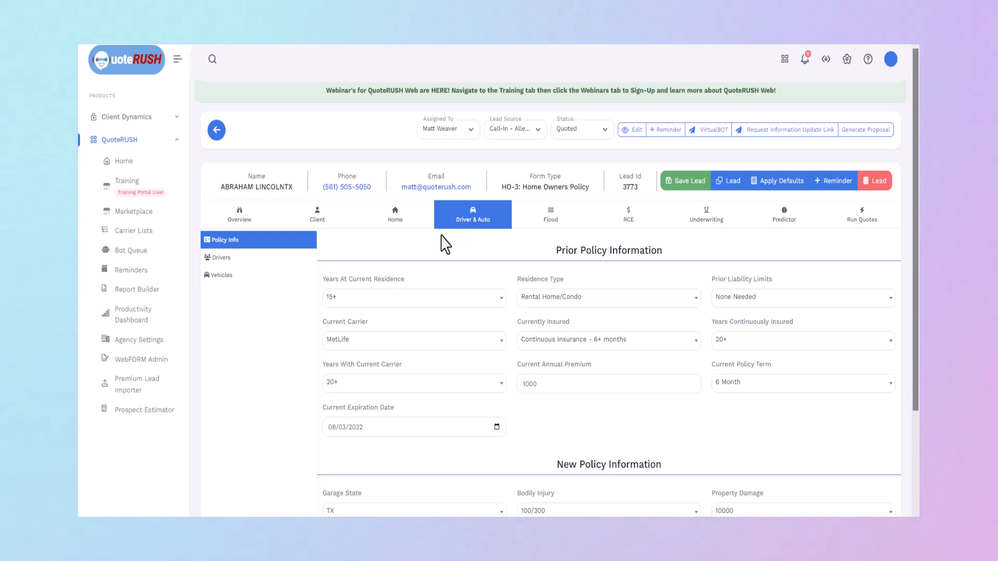
scroll(457, 322, down, 3)
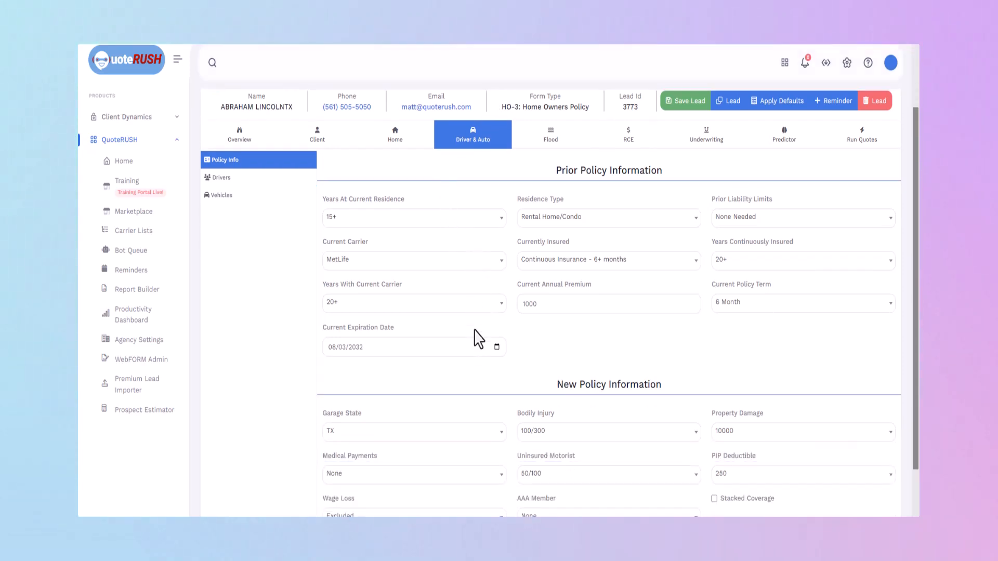
scroll(475, 341, up, 3)
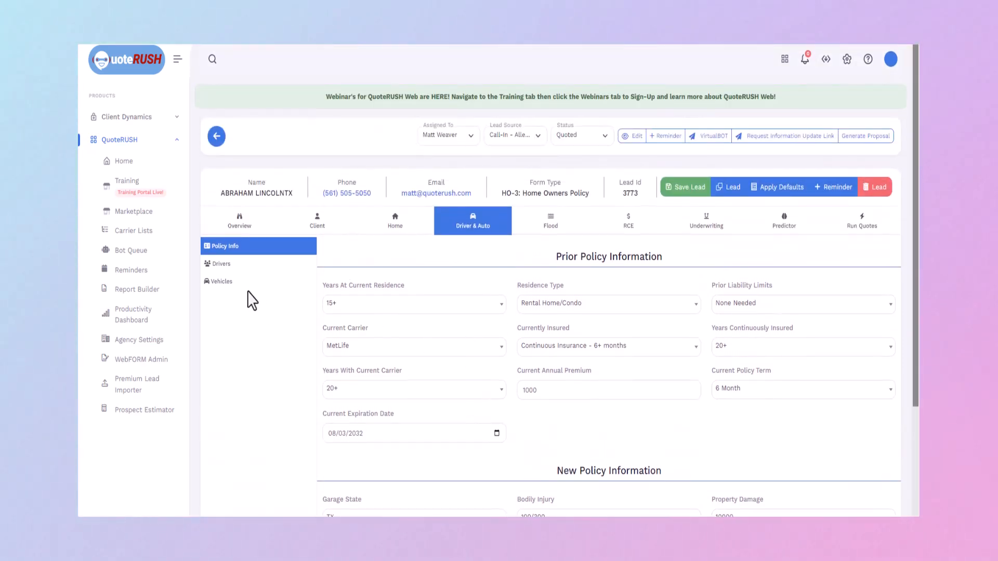
click(221, 264)
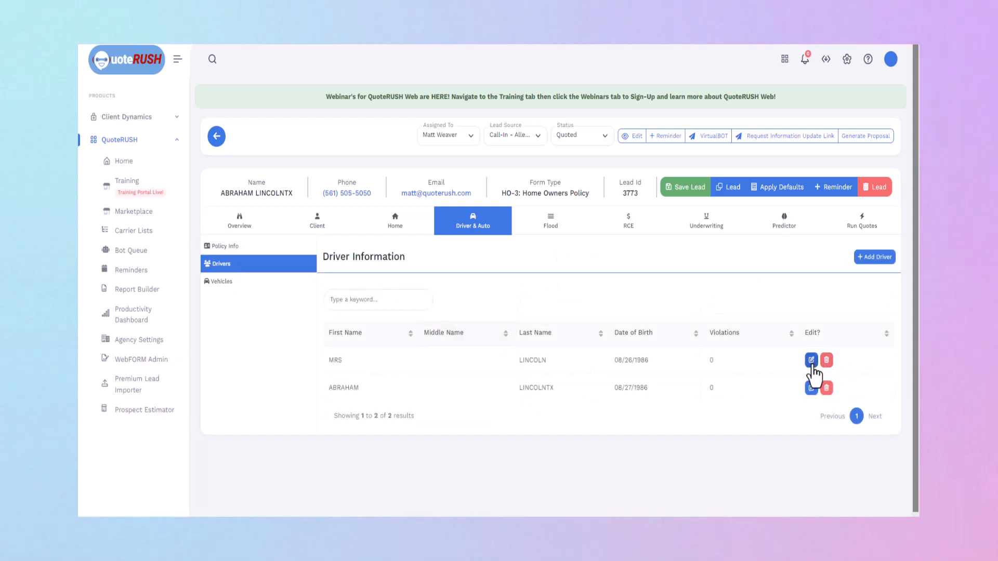
View the lead's list of vehicles and review the Flood section's coverages and elevation / determination details
click(249, 285)
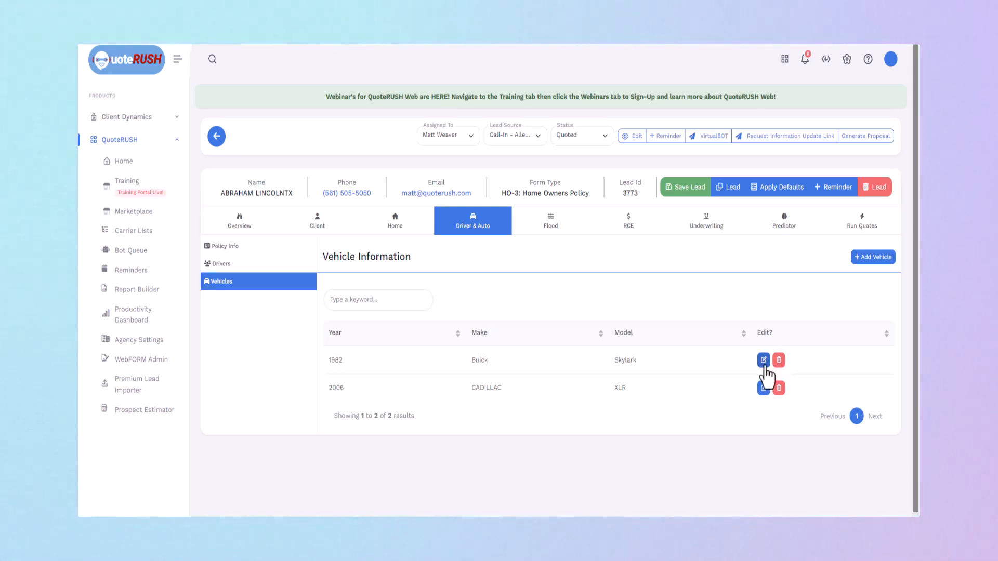
click(542, 225)
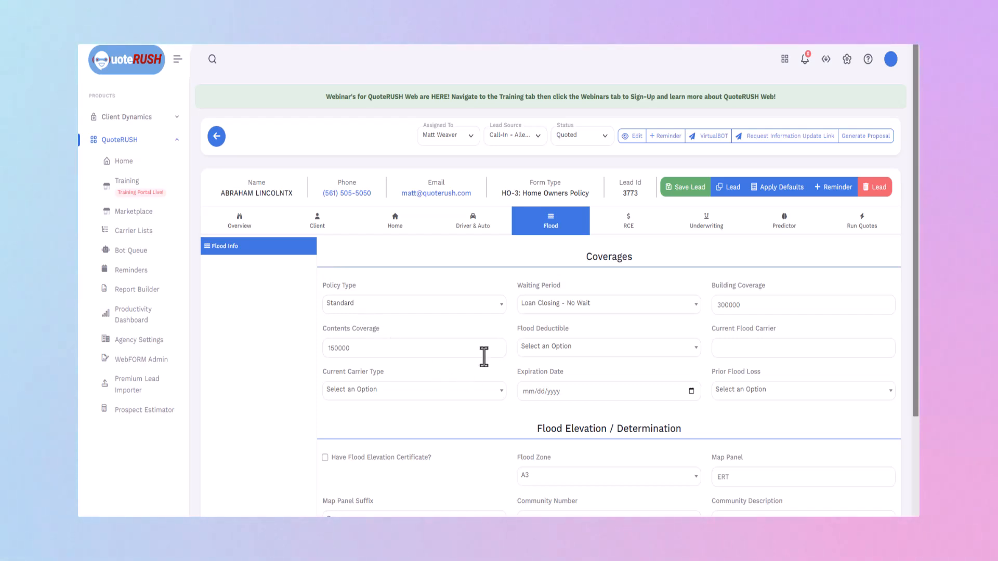
scroll(491, 354, down, 3)
scroll(488, 369, up, 3)
click(609, 229)
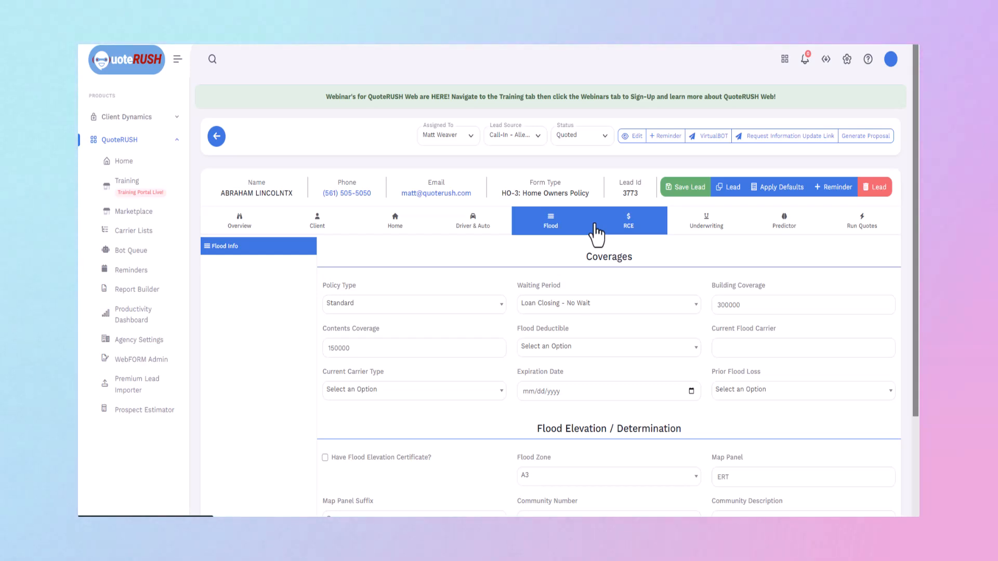
scroll(597, 301, down, 3)
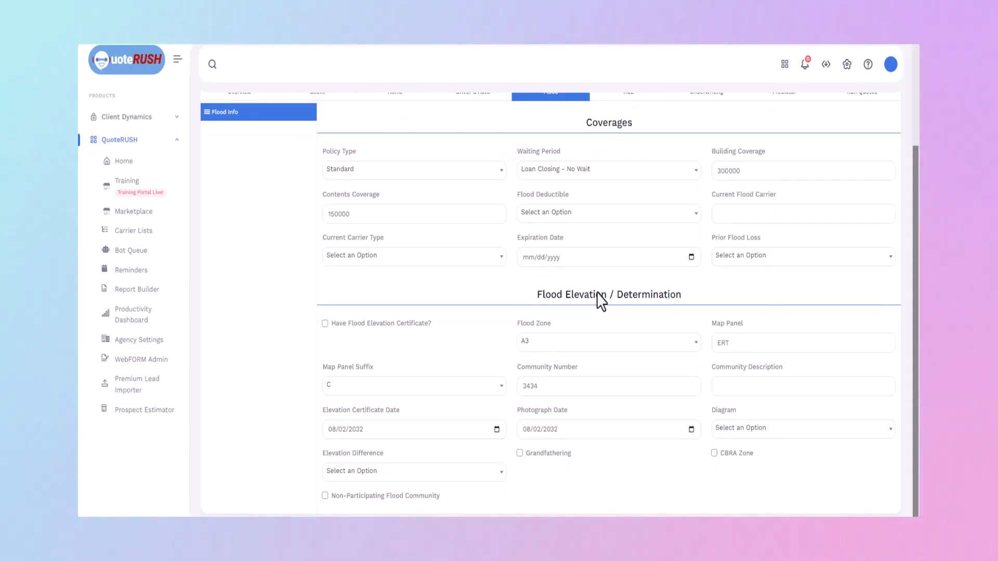
scroll(597, 293, up, 3)
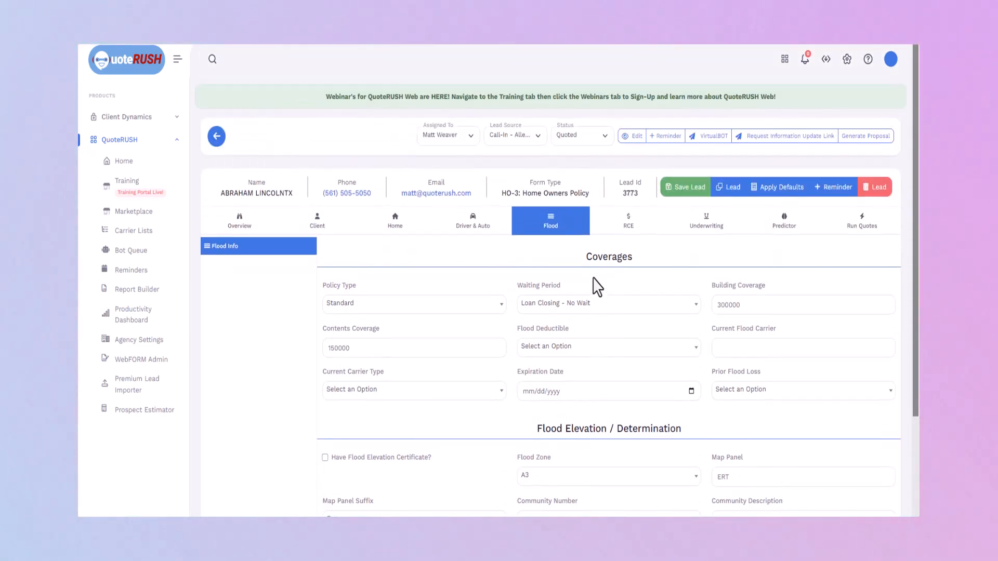
Go through the lead's RCE sections, from Kitchens, Baths and Garages through to Current RCE's
click(627, 223)
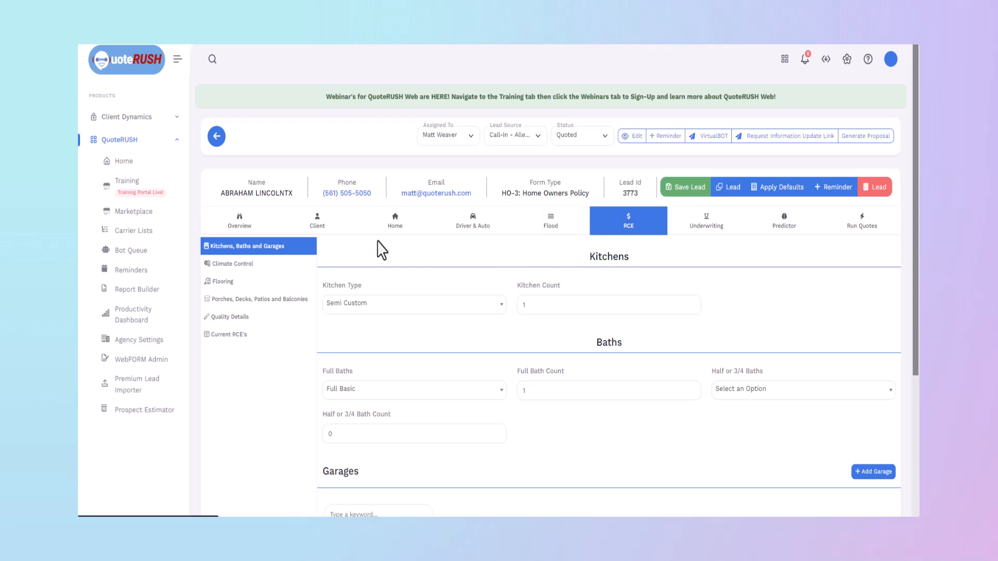
click(242, 268)
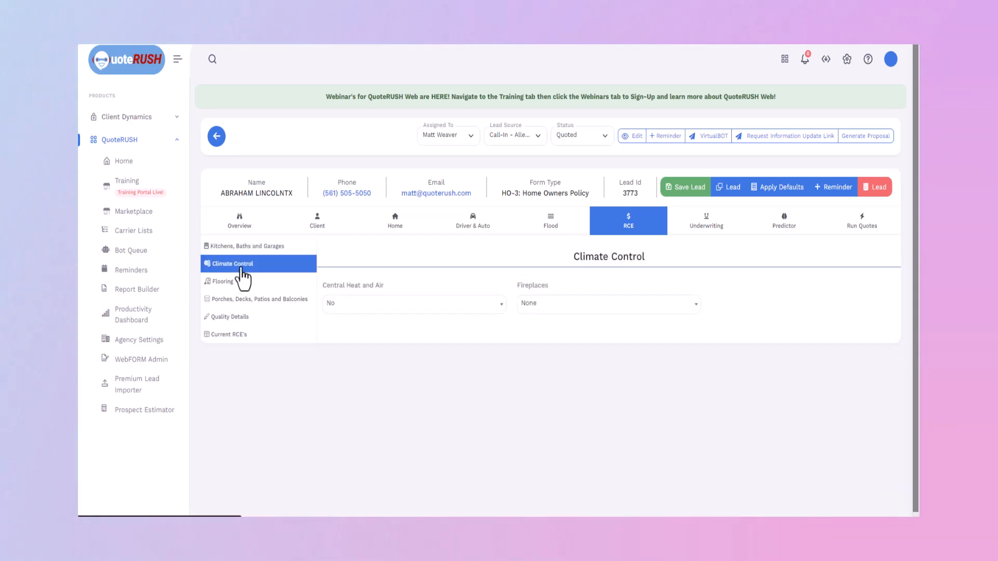
click(230, 292)
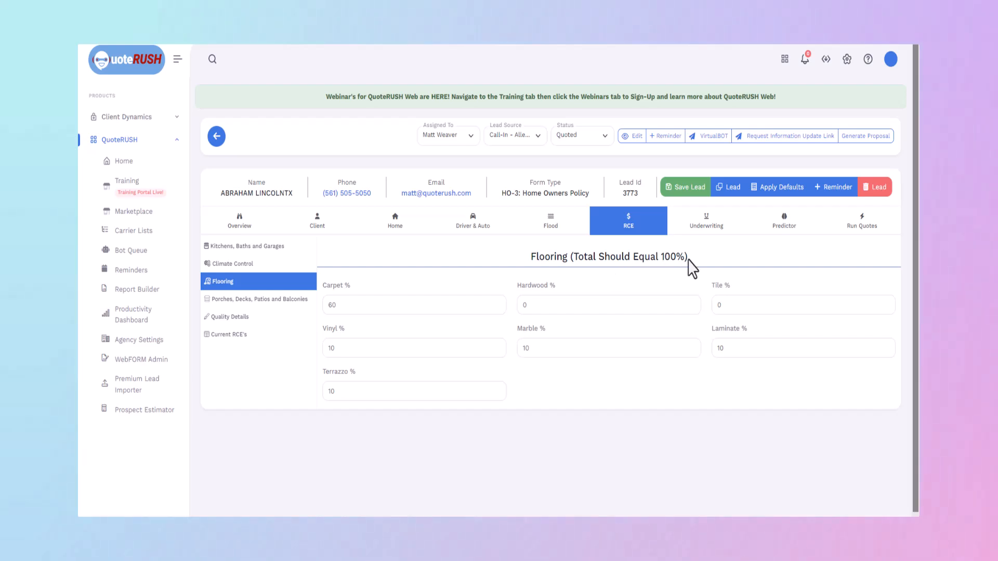
click(230, 301)
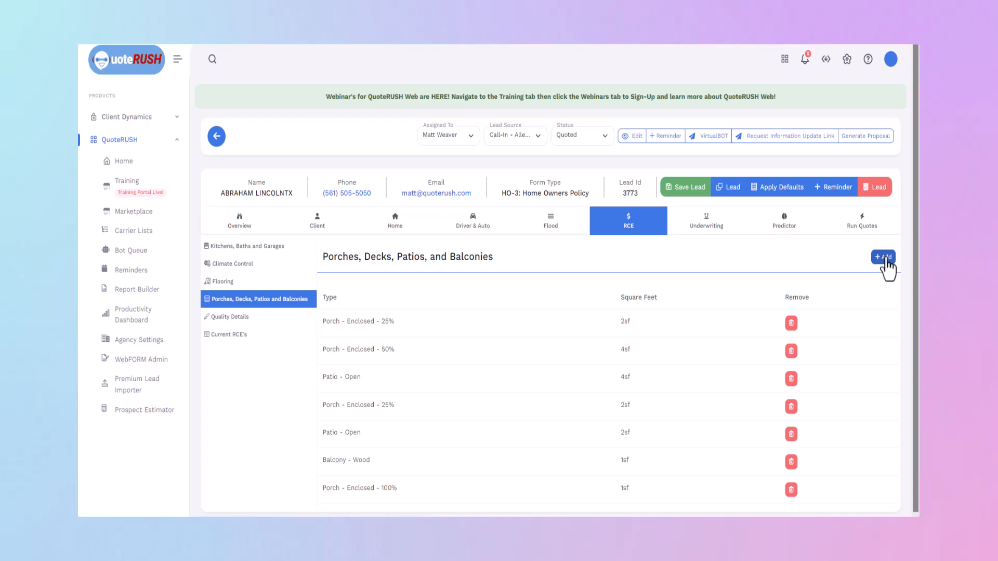
scroll(712, 370, down, 1)
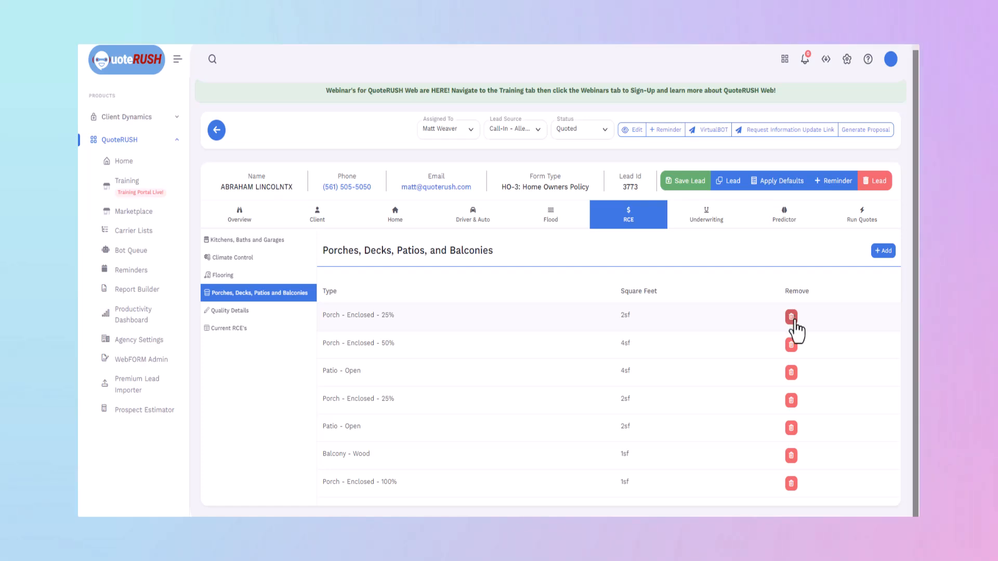
click(246, 313)
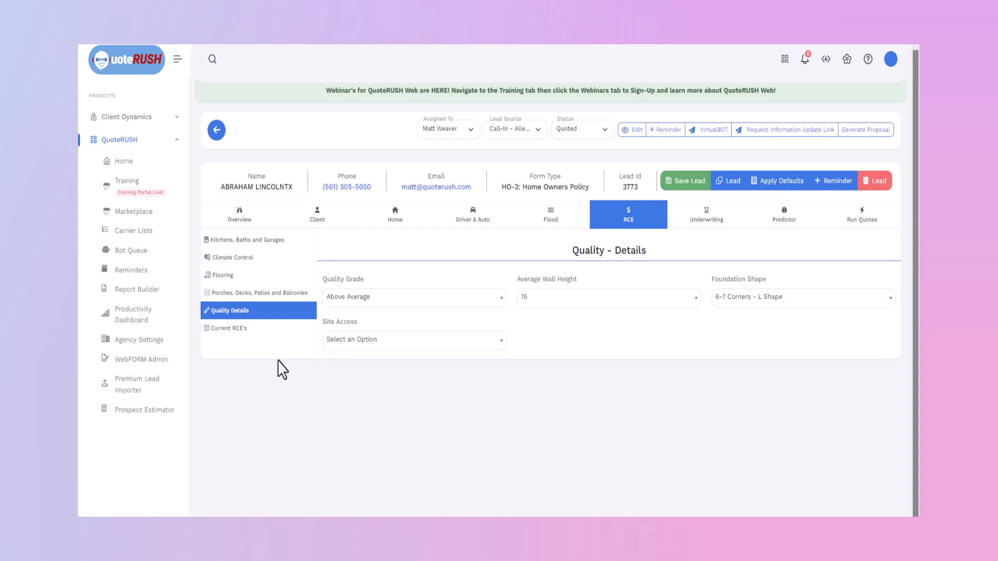
click(226, 330)
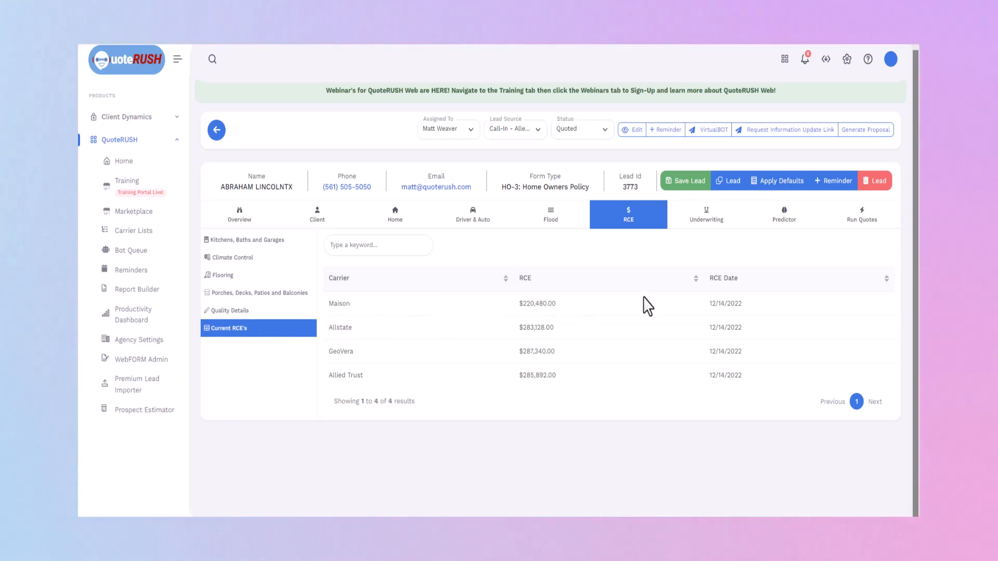
Review the Underwriting questions on the insured, property location, construction, dogs / animals and miscellaneous items
click(699, 231)
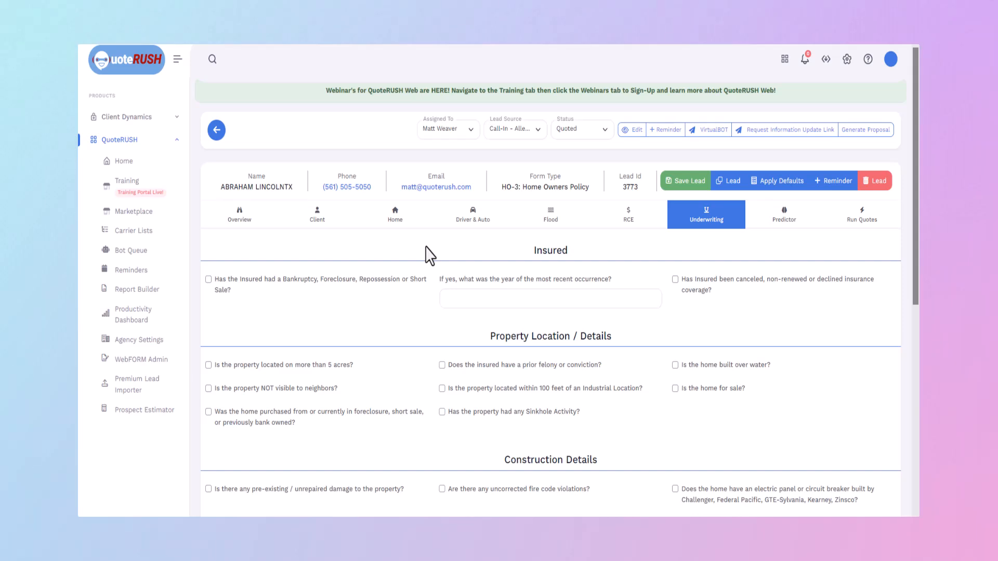
scroll(424, 334, down, 1)
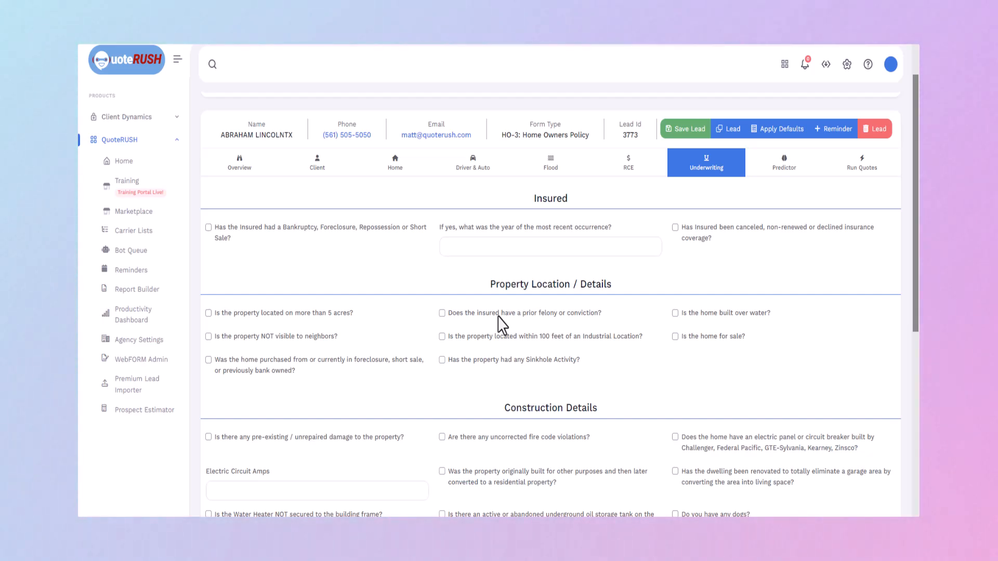
scroll(582, 351, down, 7)
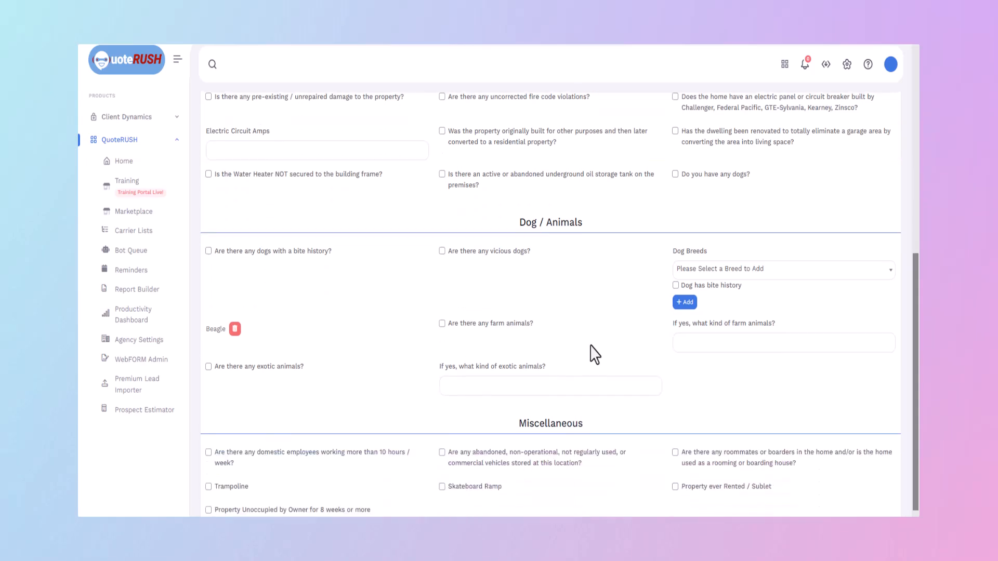
scroll(567, 322, up, 3)
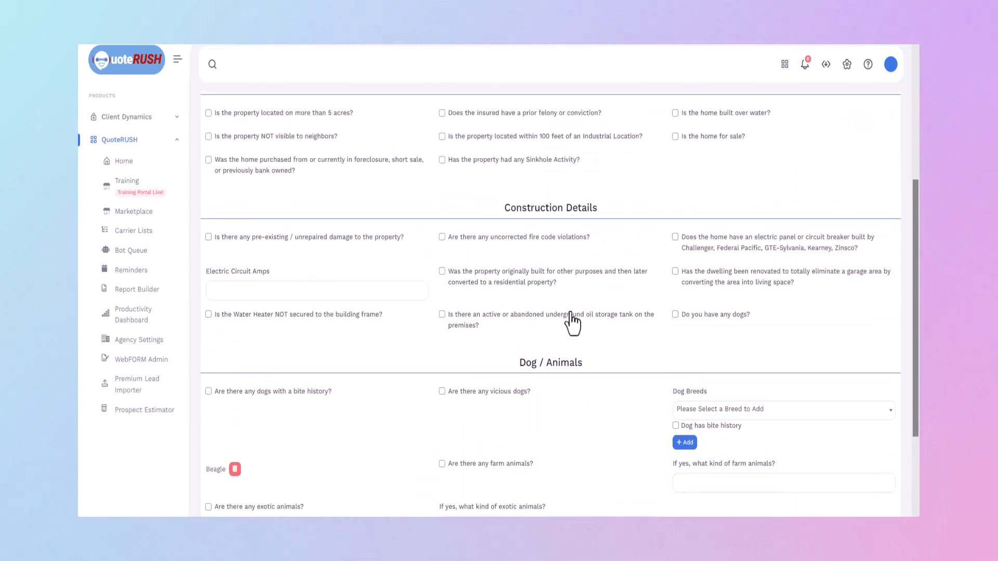
scroll(571, 323, down, 3)
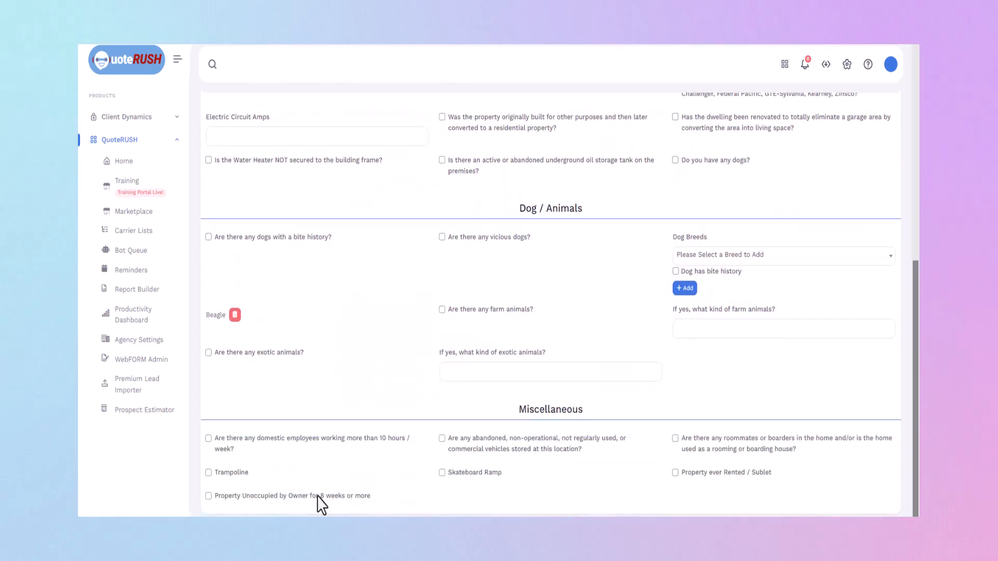
scroll(626, 381, up, 8)
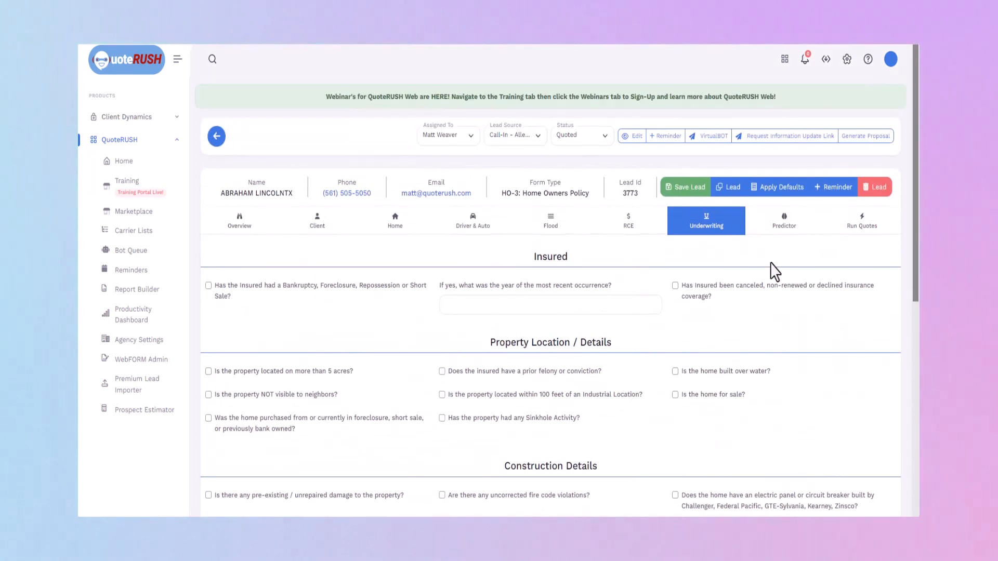
Open the Predictor for the lead and examine its Year Built, Coverage A and Square Feet search criteria
click(783, 229)
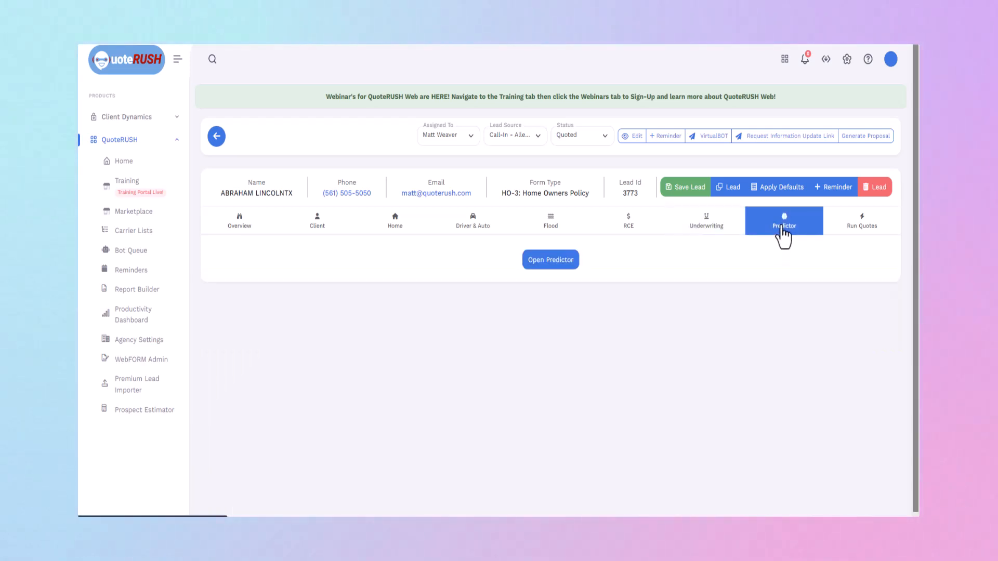
click(561, 264)
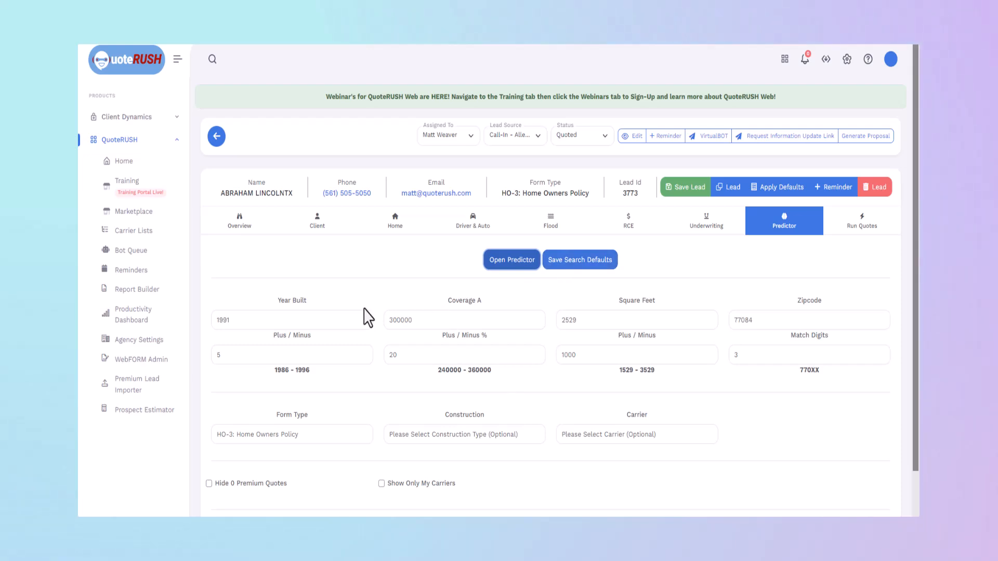
click(268, 322)
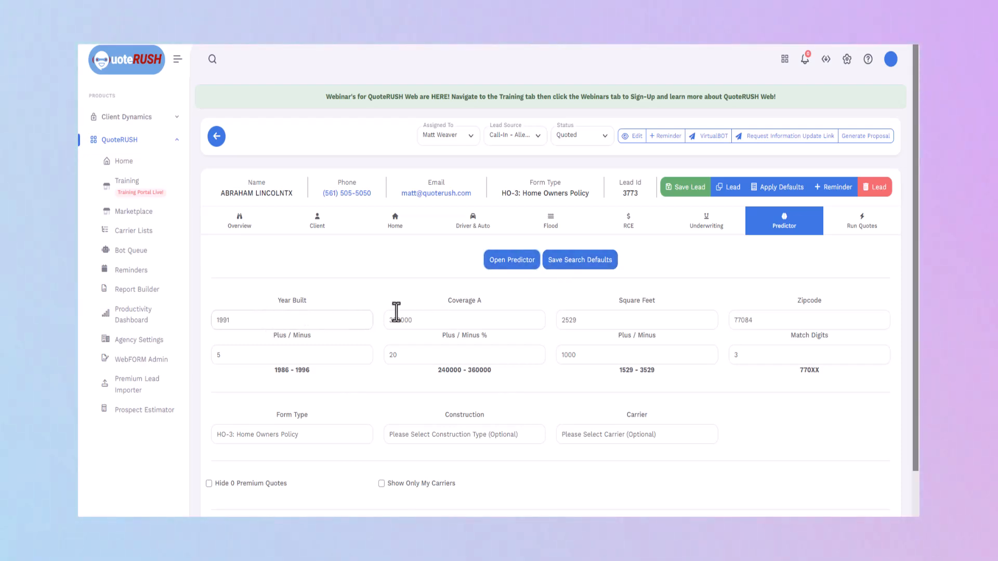
drag(435, 319, 381, 322)
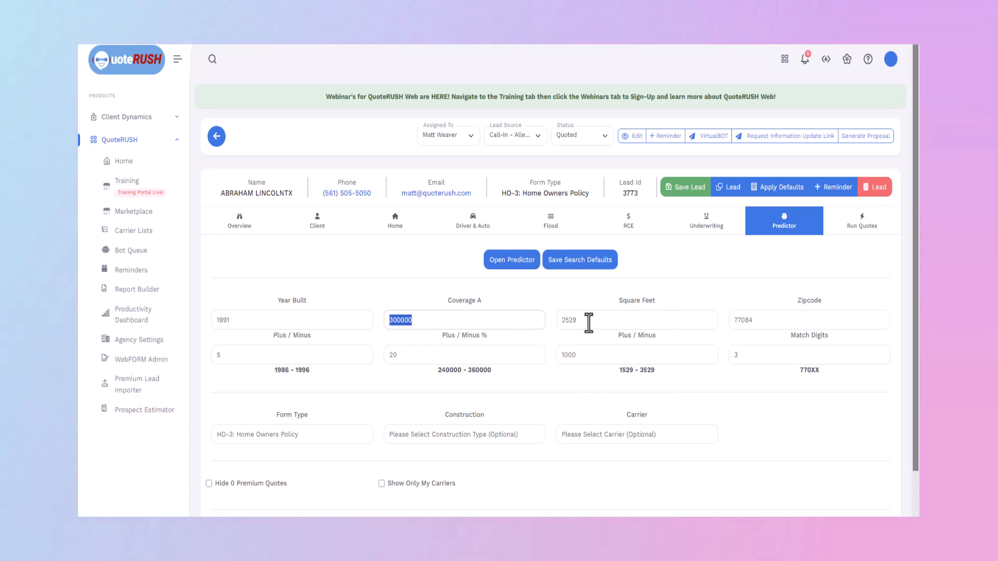
drag(588, 320, 551, 323)
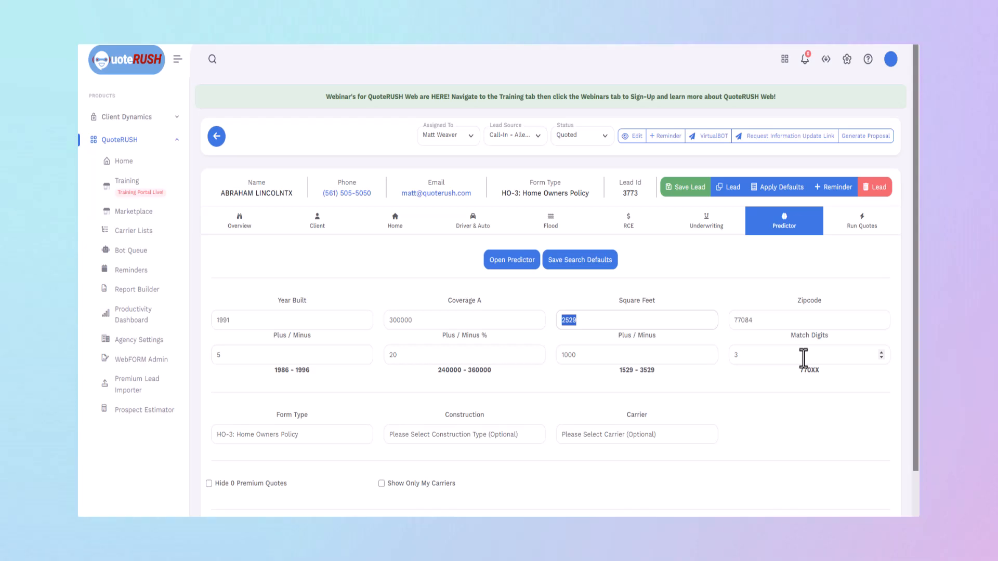
Look over the Predictor's optional filters and carrier display options, and request the results
scroll(598, 377, down, 1)
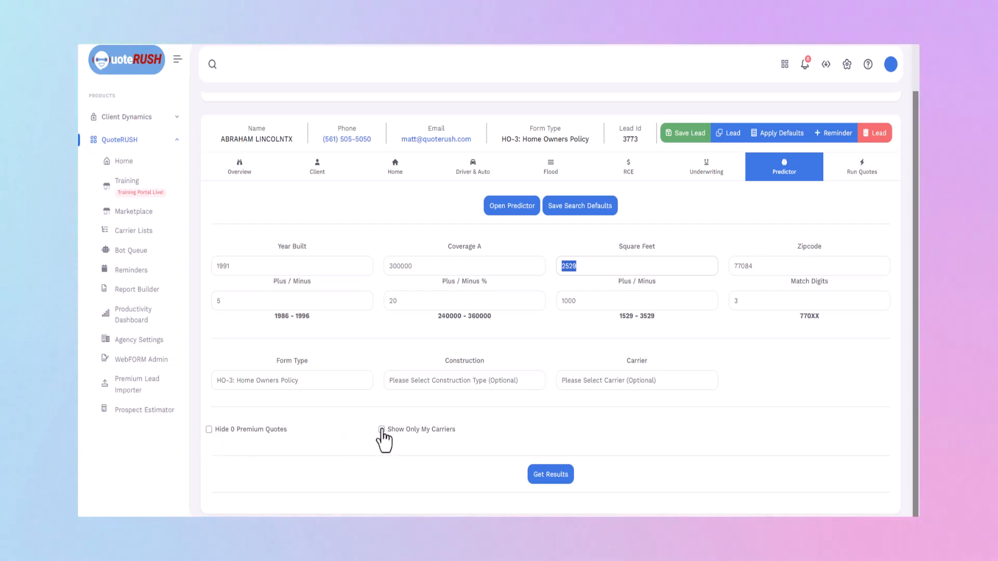
scroll(476, 403, up, 1)
scroll(502, 387, down, 1)
click(540, 480)
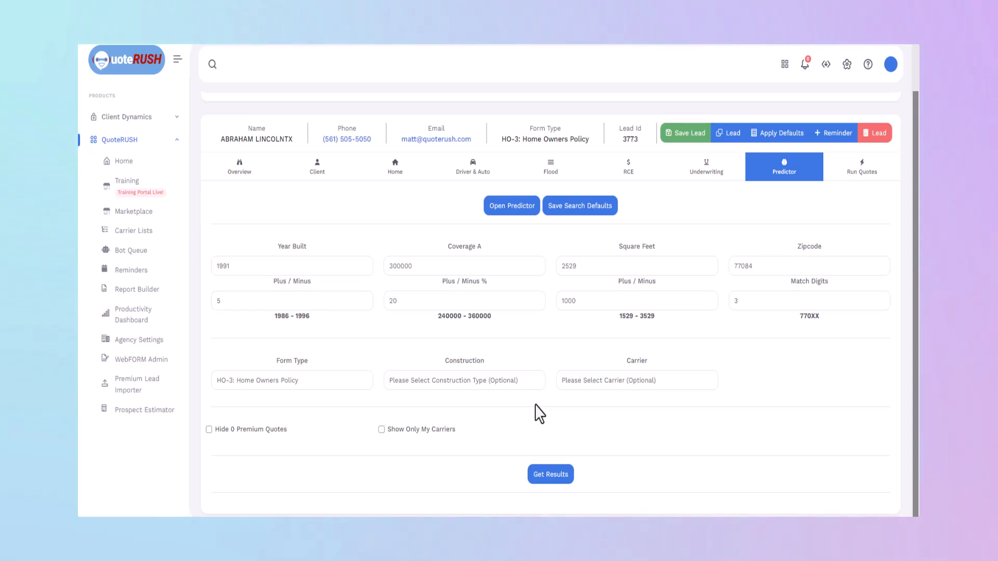
View the carriers available under Run Quotes for auto quotes and for home quotes
click(860, 178)
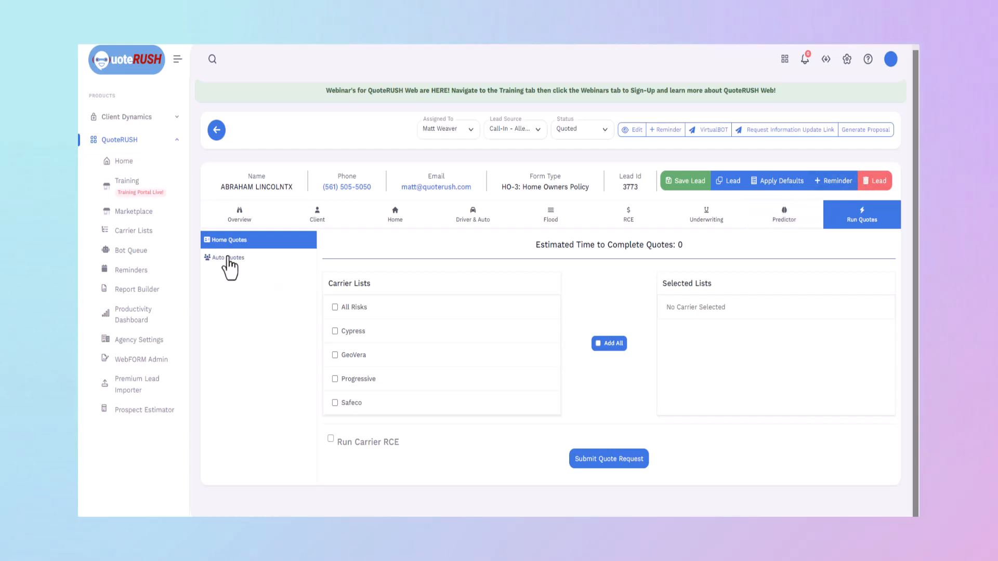
click(227, 257)
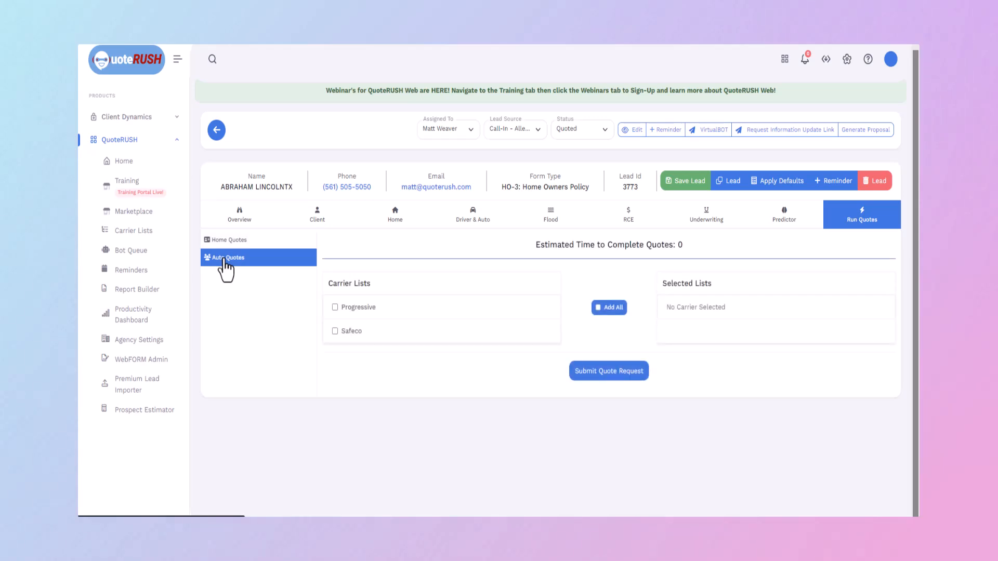
click(227, 242)
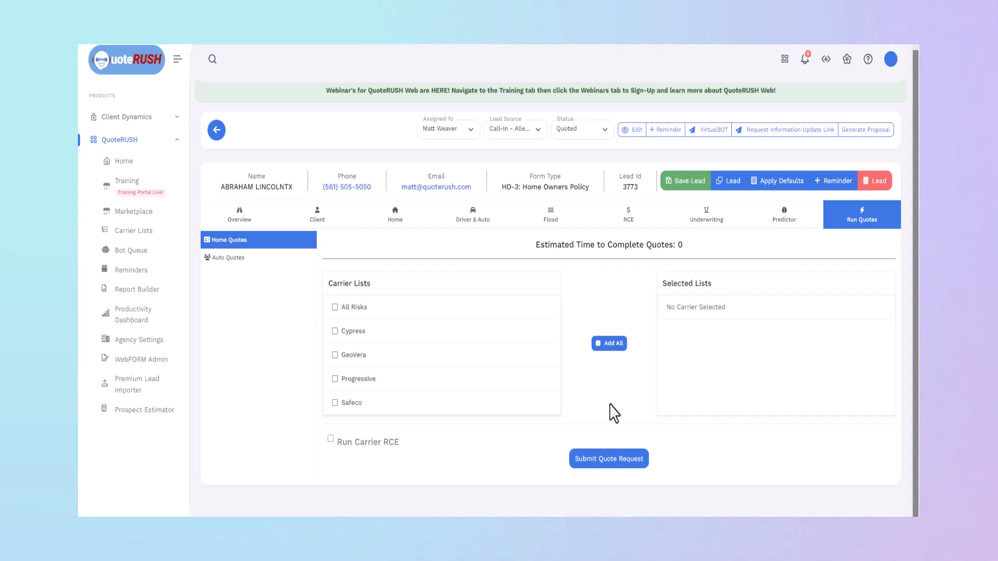
Select All Risks for the home quotes, add all listed carriers, and remove the whole selection again
click(335, 307)
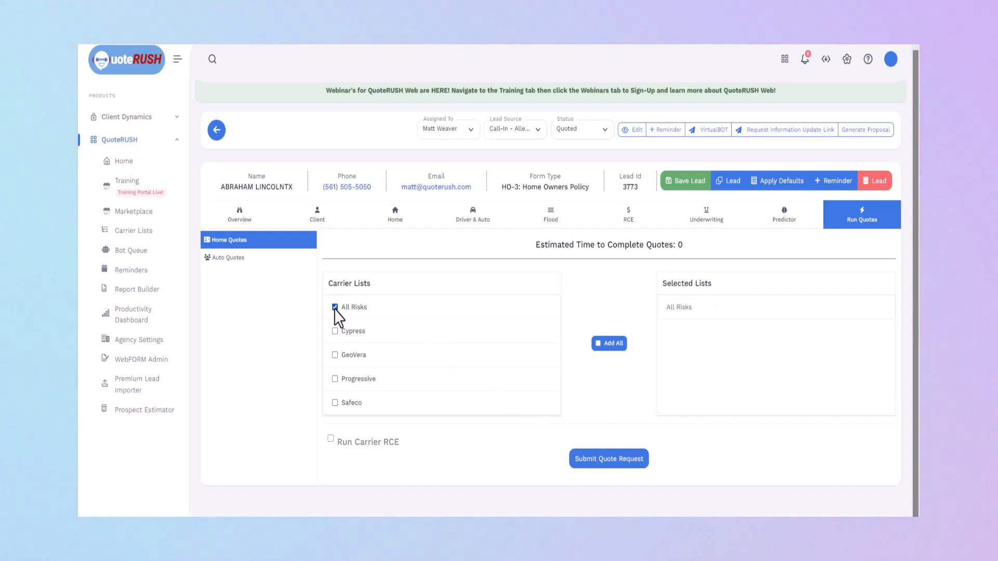
click(335, 331)
click(335, 331)
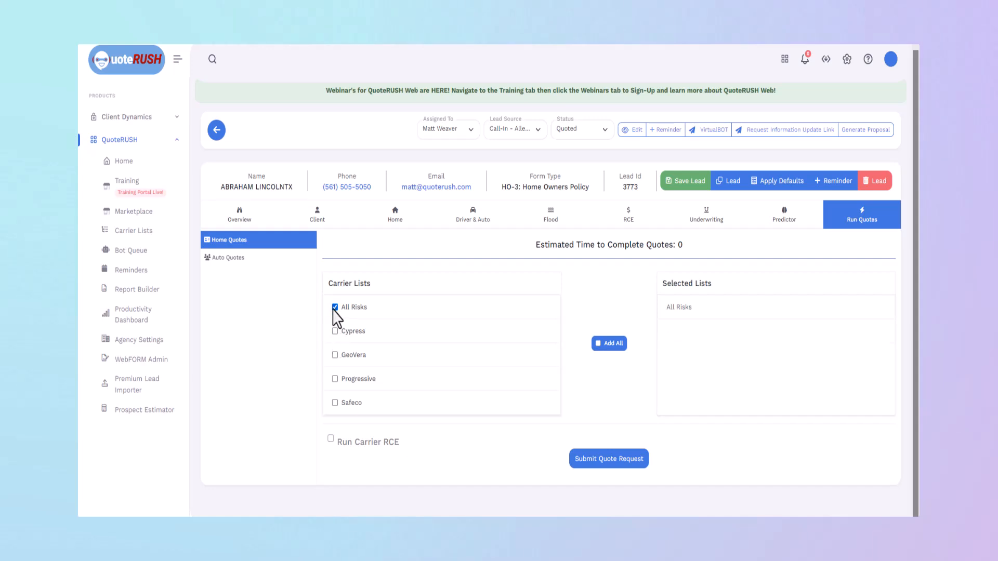
click(599, 346)
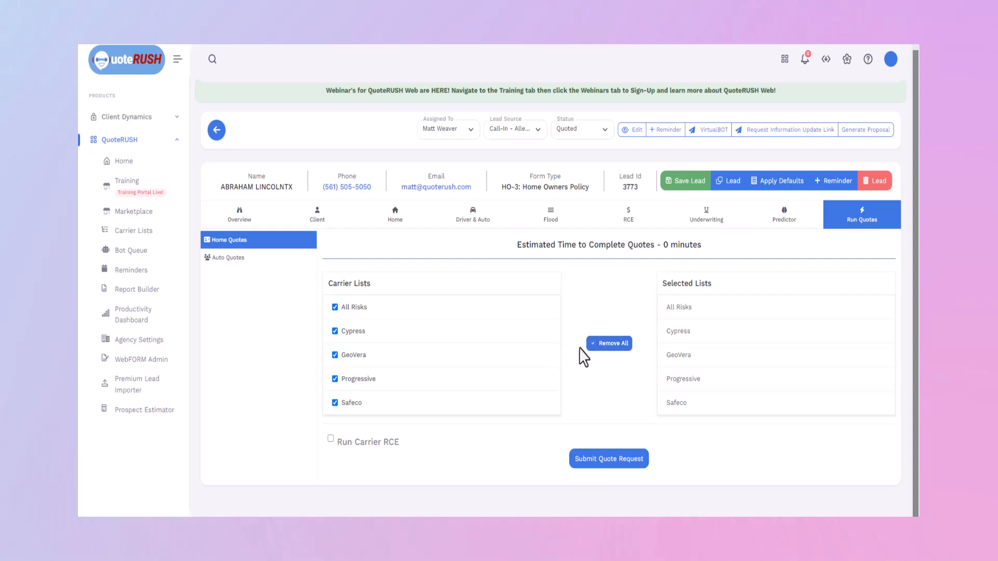
click(593, 347)
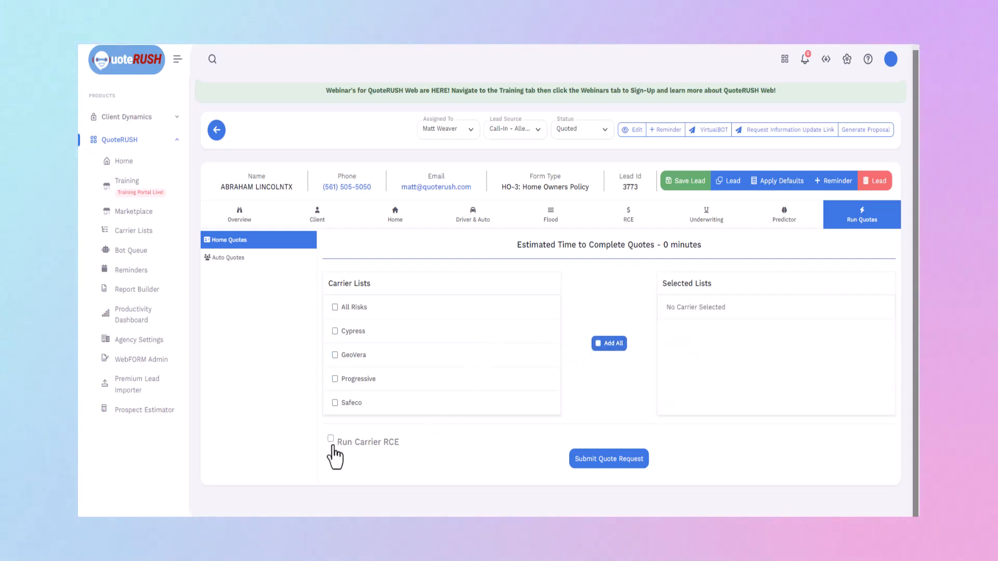
Toggle Run Carrier RCE on and off, and select and deselect the All Risks and Cypress carriers
click(331, 440)
click(330, 439)
click(334, 308)
click(334, 331)
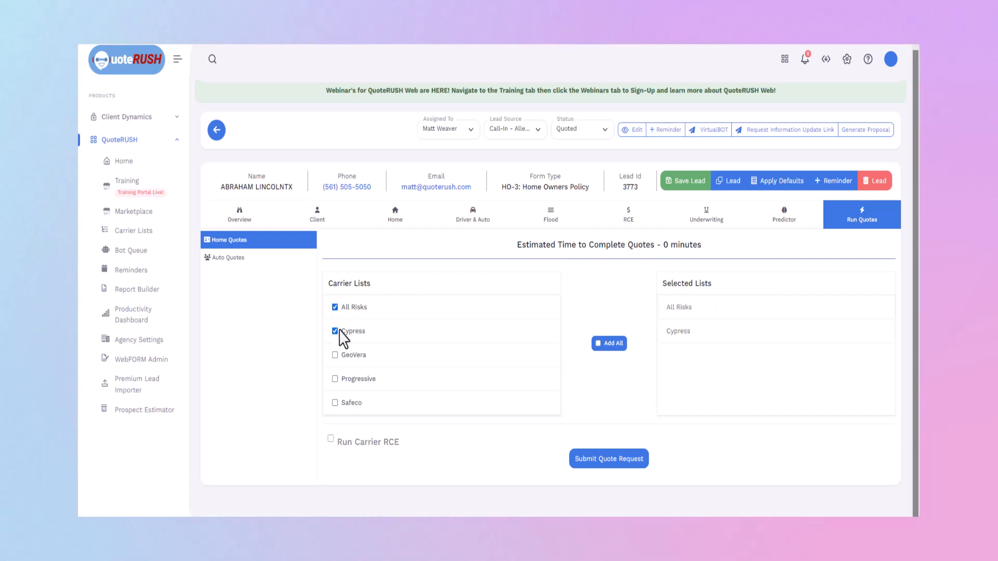
click(335, 331)
click(334, 307)
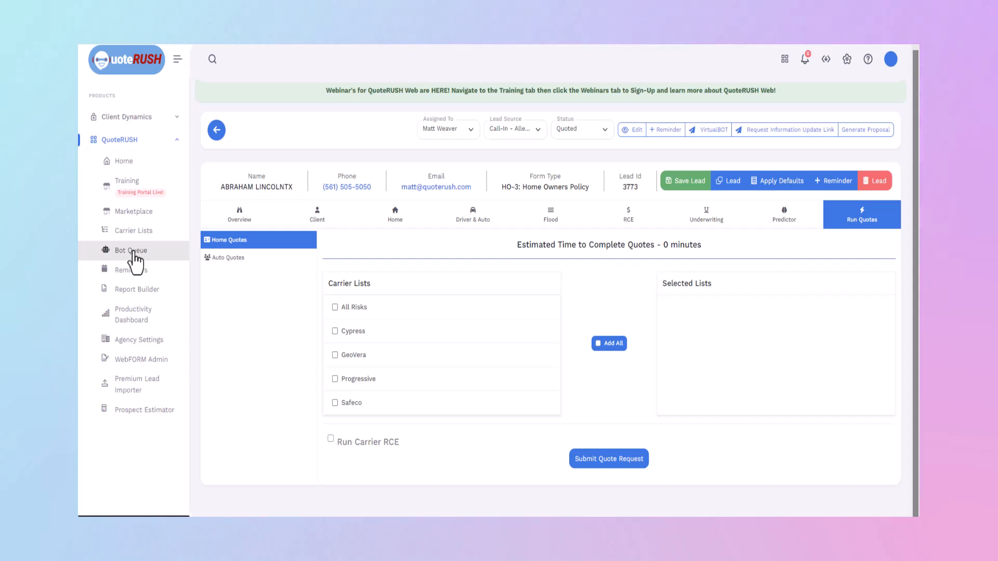
Open the Bot Queue
click(132, 251)
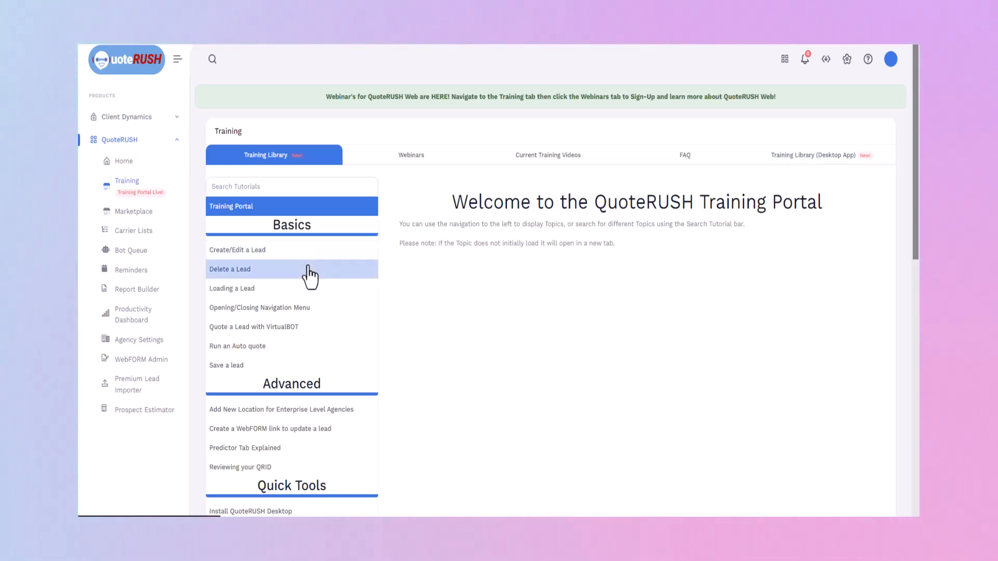
Look through the tutorial topics in the Training Library, from Basics down to Contacting Support
click(245, 187)
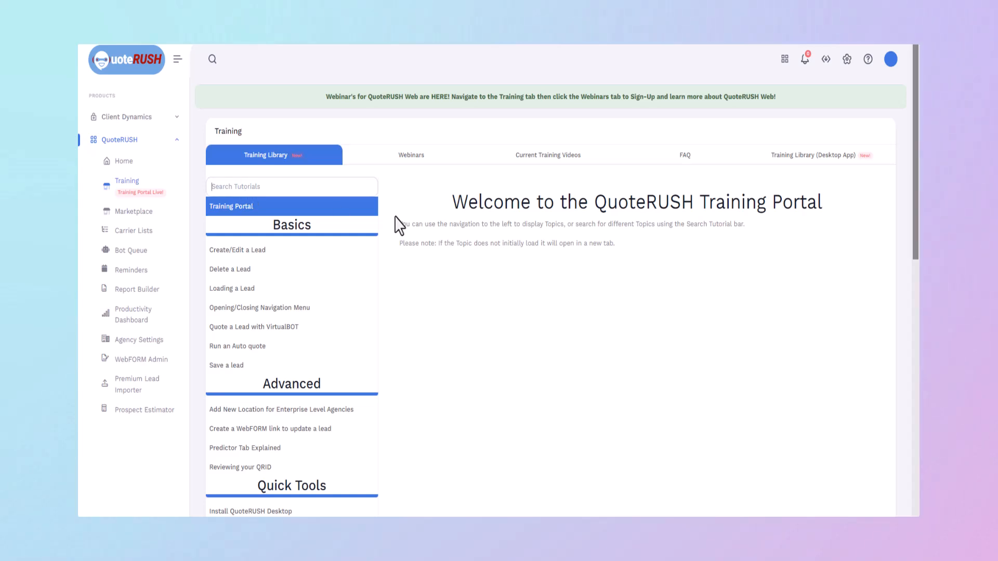
scroll(316, 310, down, 1)
scroll(315, 310, down, 8)
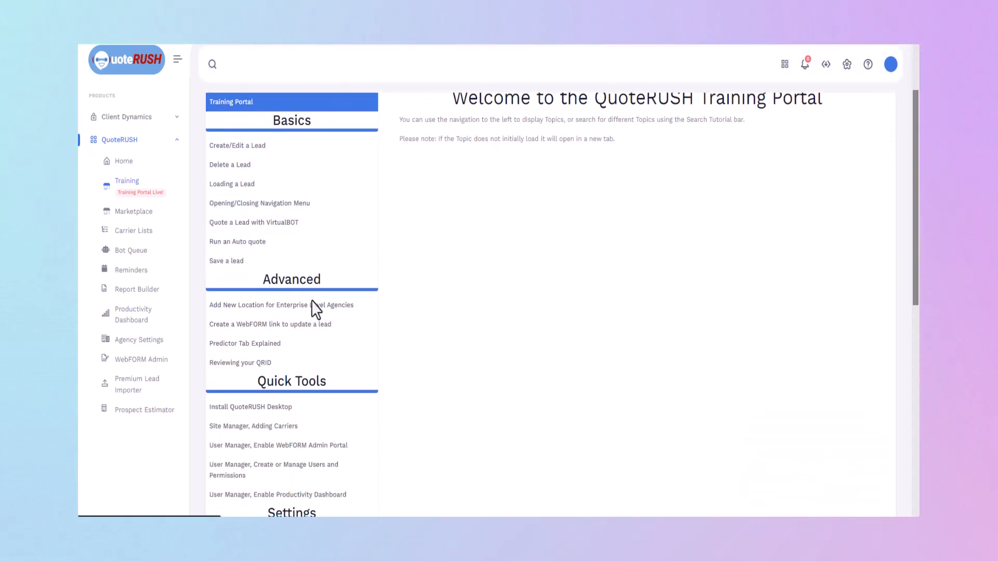
scroll(315, 312, down, 3)
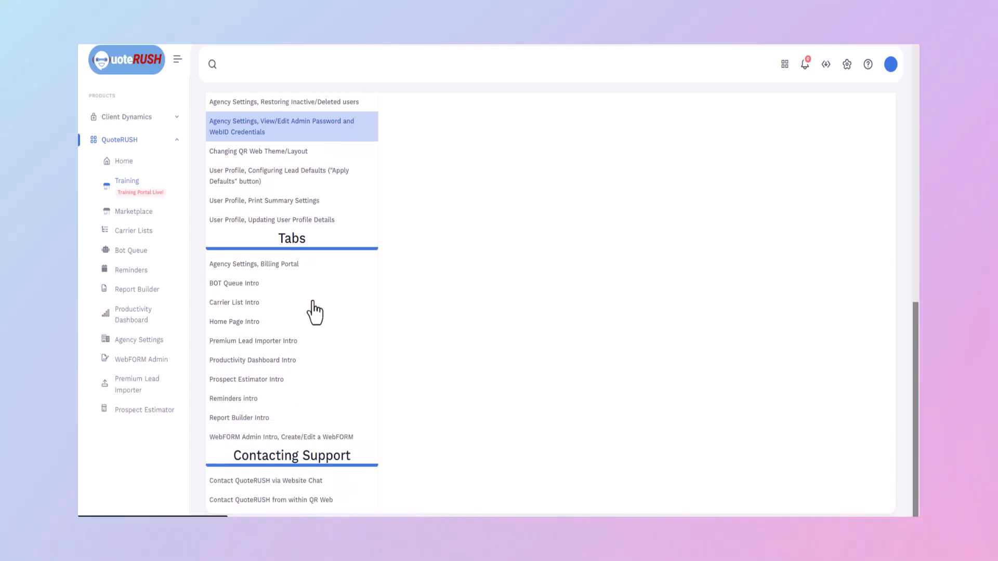
scroll(312, 426, up, 12)
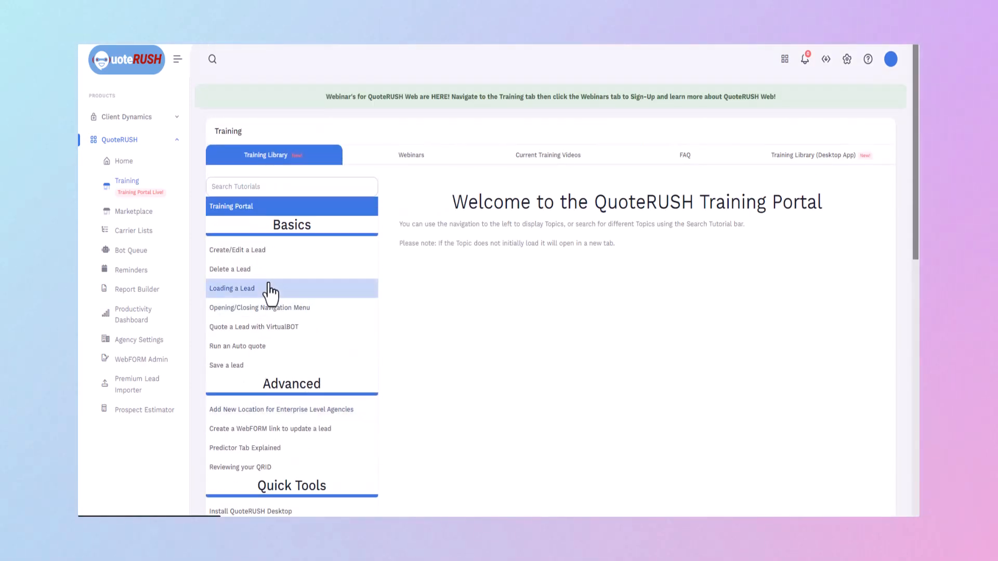
Open the Create/Edit a Lead tutorial from the Basics topics and look through its illustrated instructions
click(252, 250)
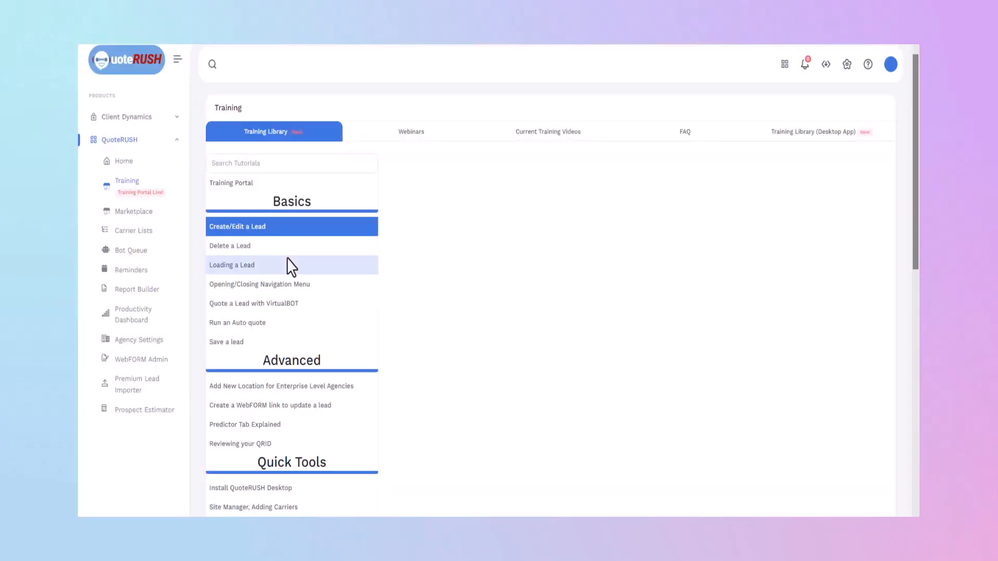
scroll(675, 305, down, 10)
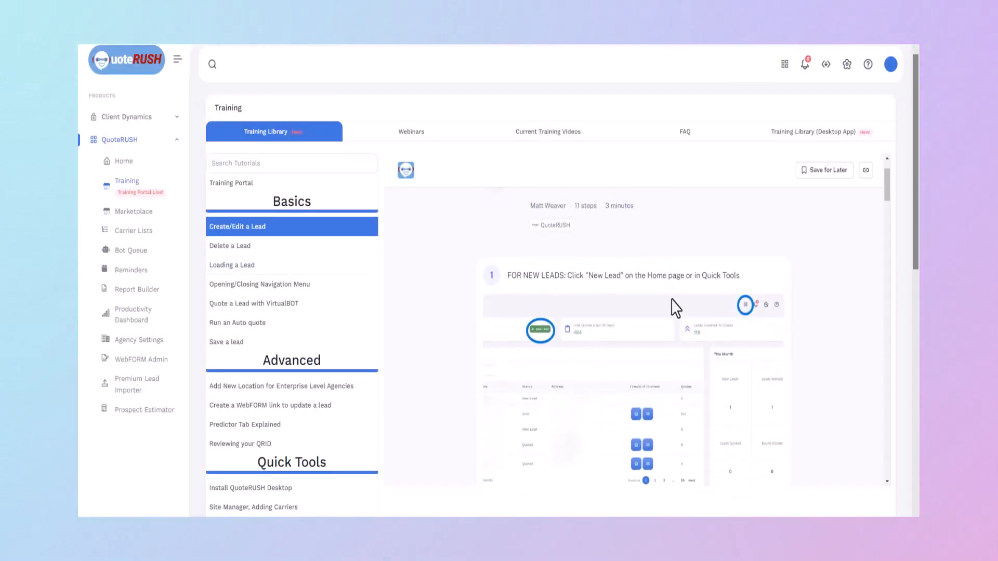
scroll(676, 304, down, 5)
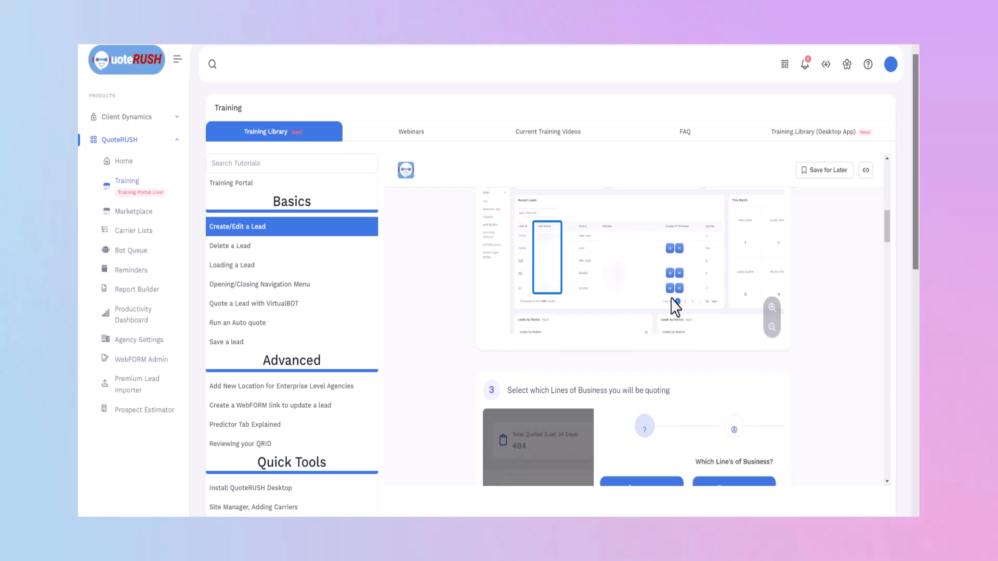
scroll(672, 307, down, 10)
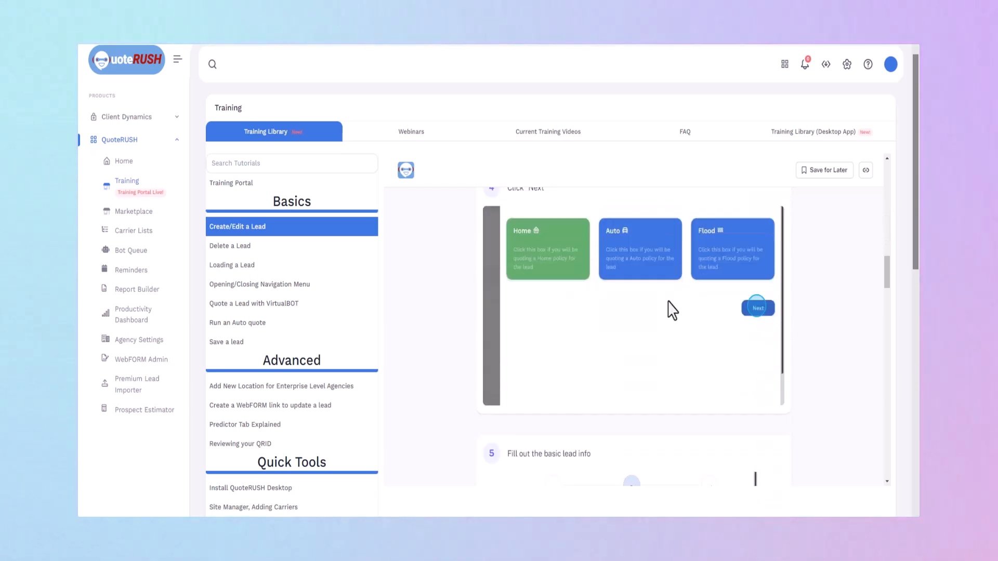
scroll(674, 317, down, 3)
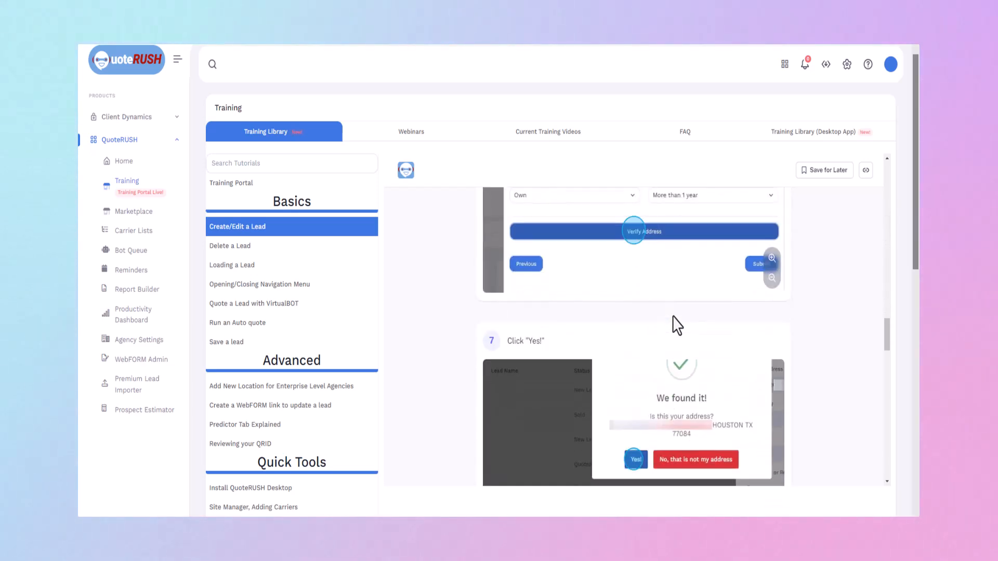
scroll(672, 323, up, 12)
scroll(678, 319, up, 8)
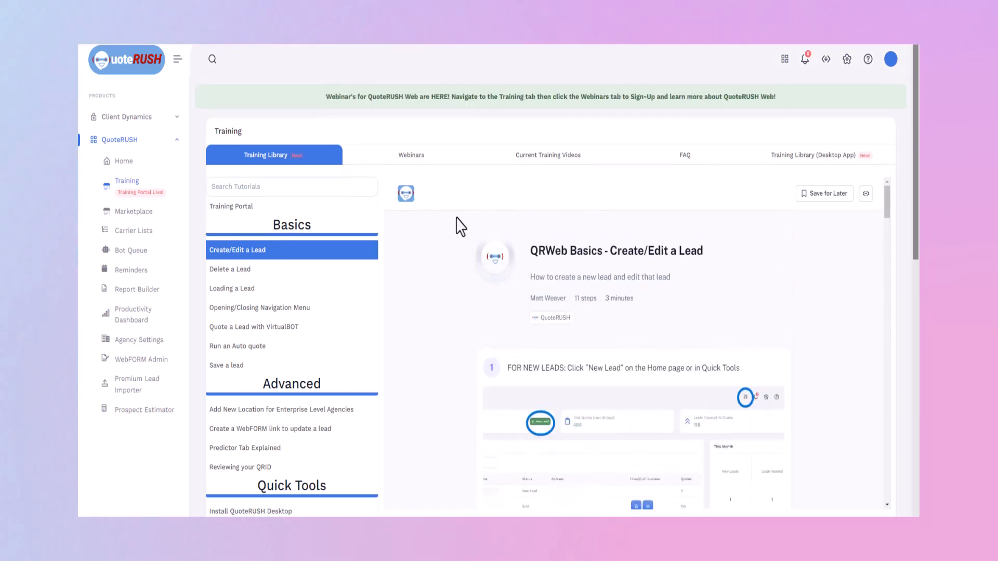
View the webinar sign-up options and the Current Training Videos in the training area
click(411, 158)
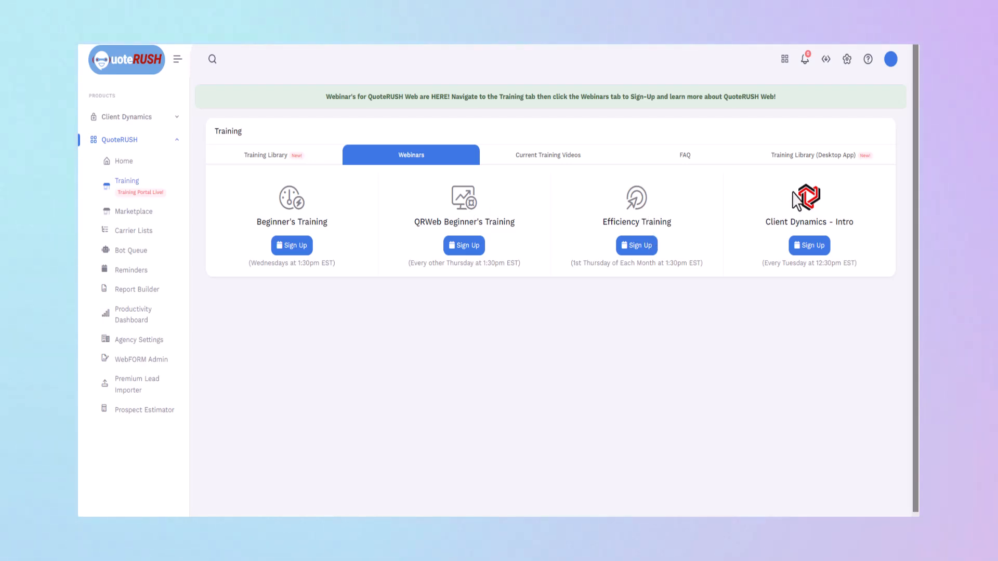
click(555, 152)
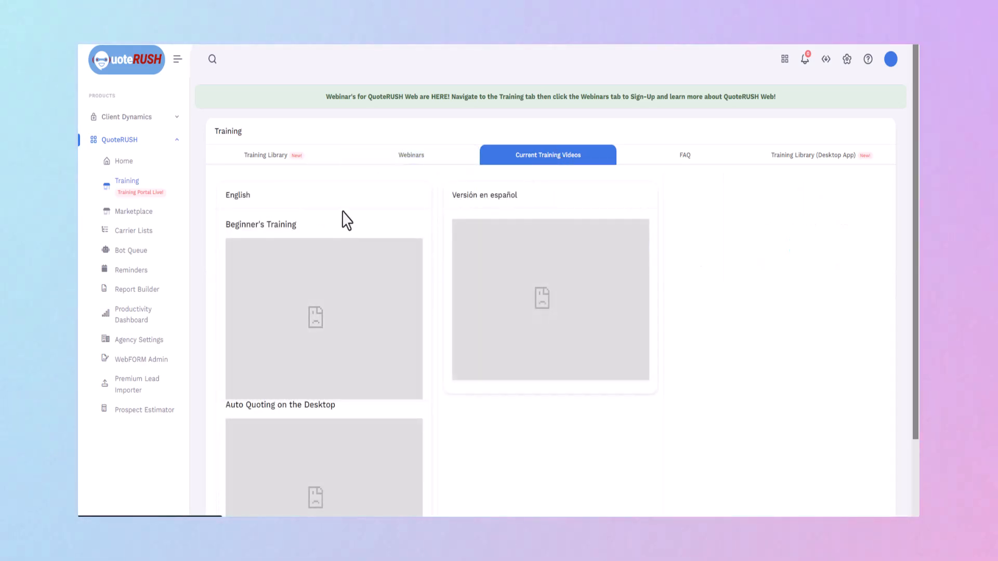
scroll(341, 208, down, 2)
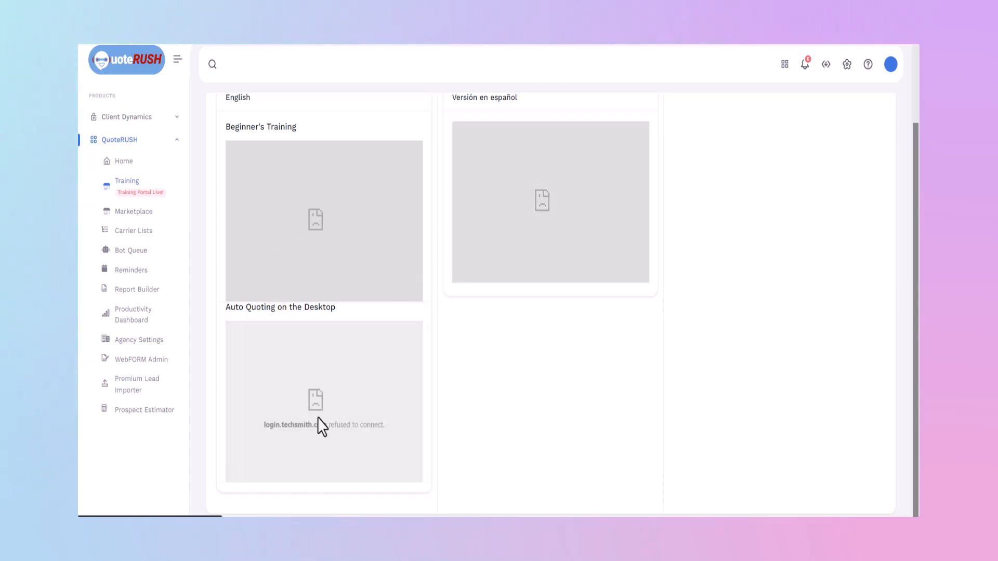
scroll(463, 374, up, 2)
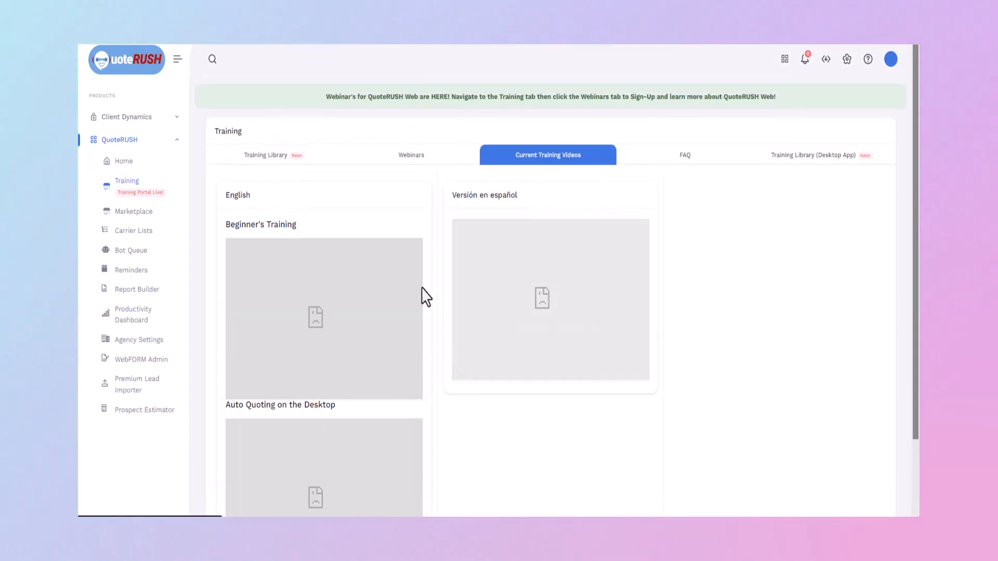
View the QuoteRUSH Web FAQs and the desktop app's Training Library, and return to the Home page
click(687, 157)
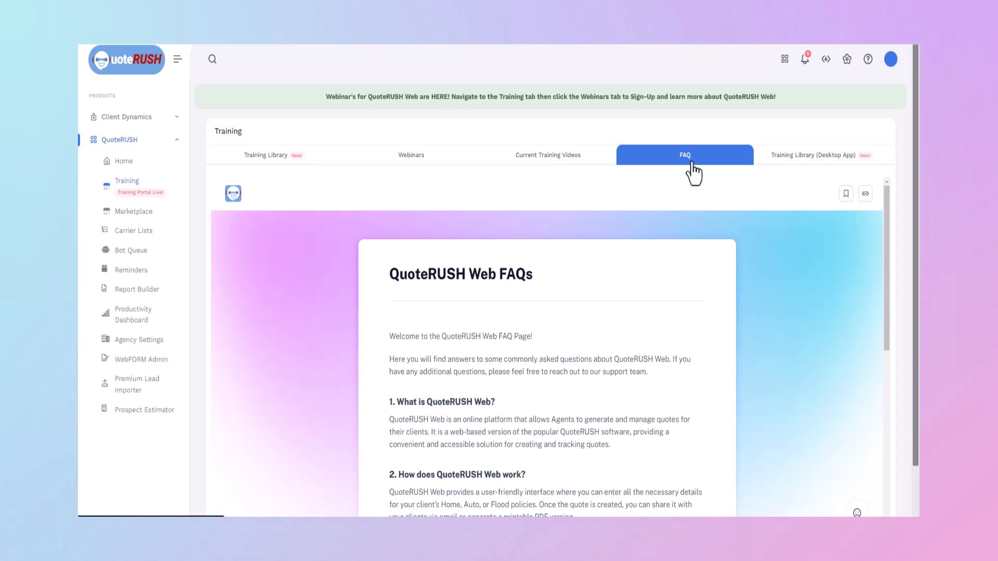
click(774, 159)
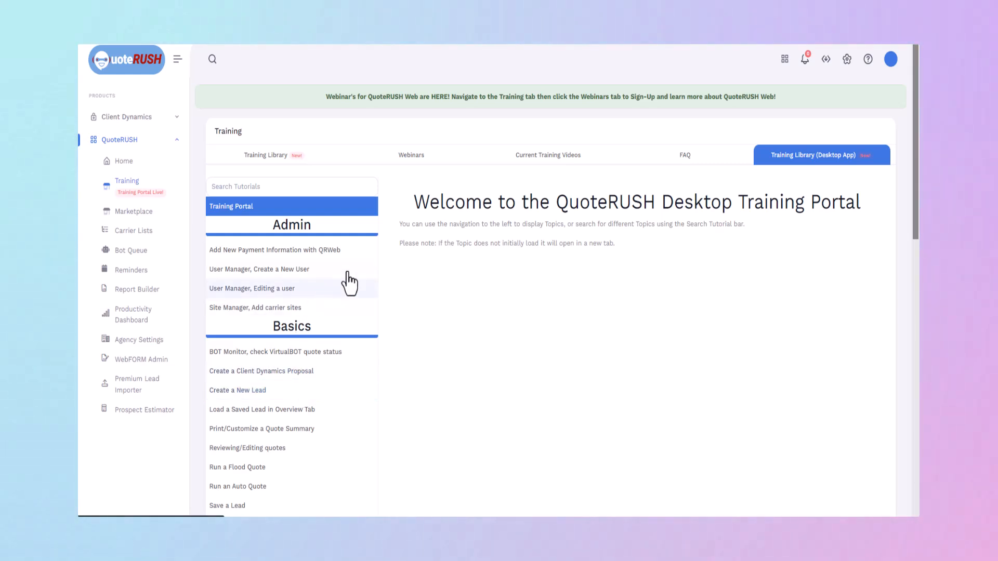
click(136, 161)
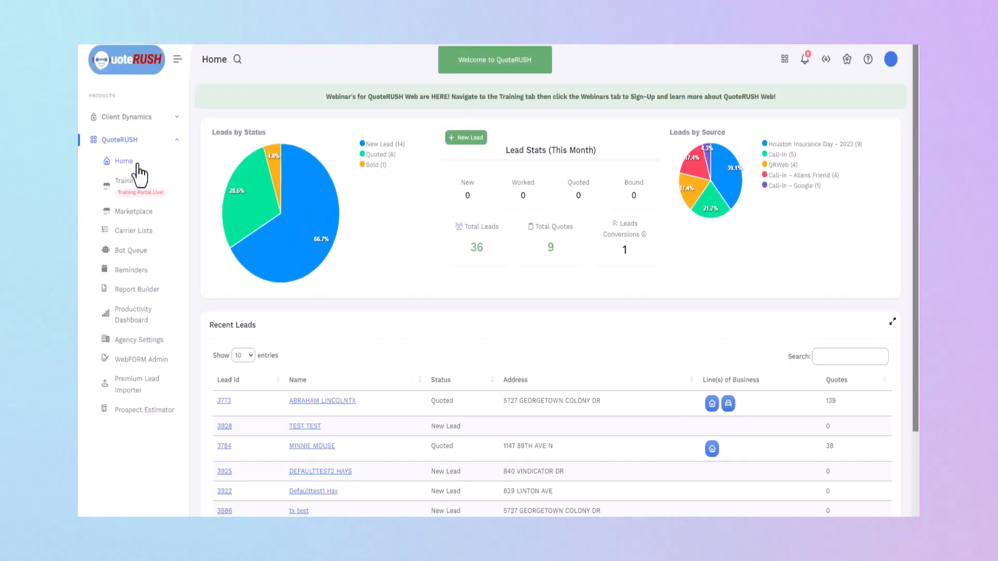